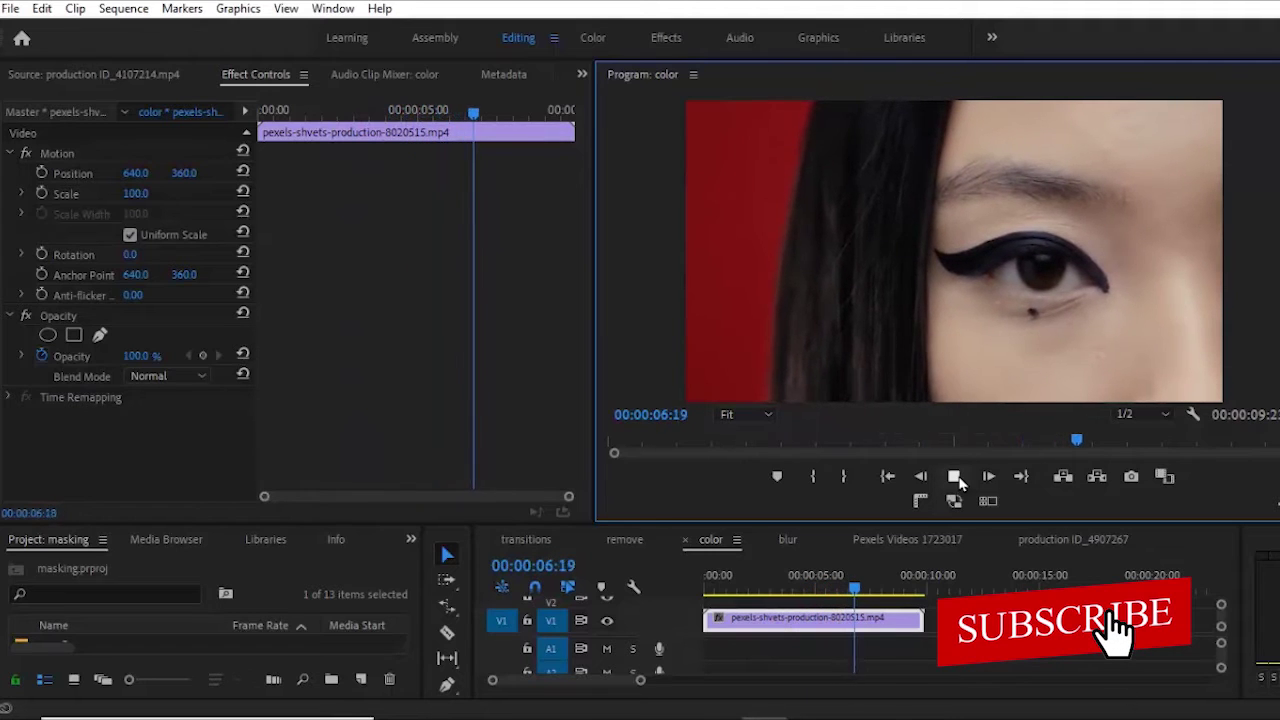
# Step: Stop playback at 00:00:05:04 and trim the clip's start to that frame
pyautogui.click(955, 477)
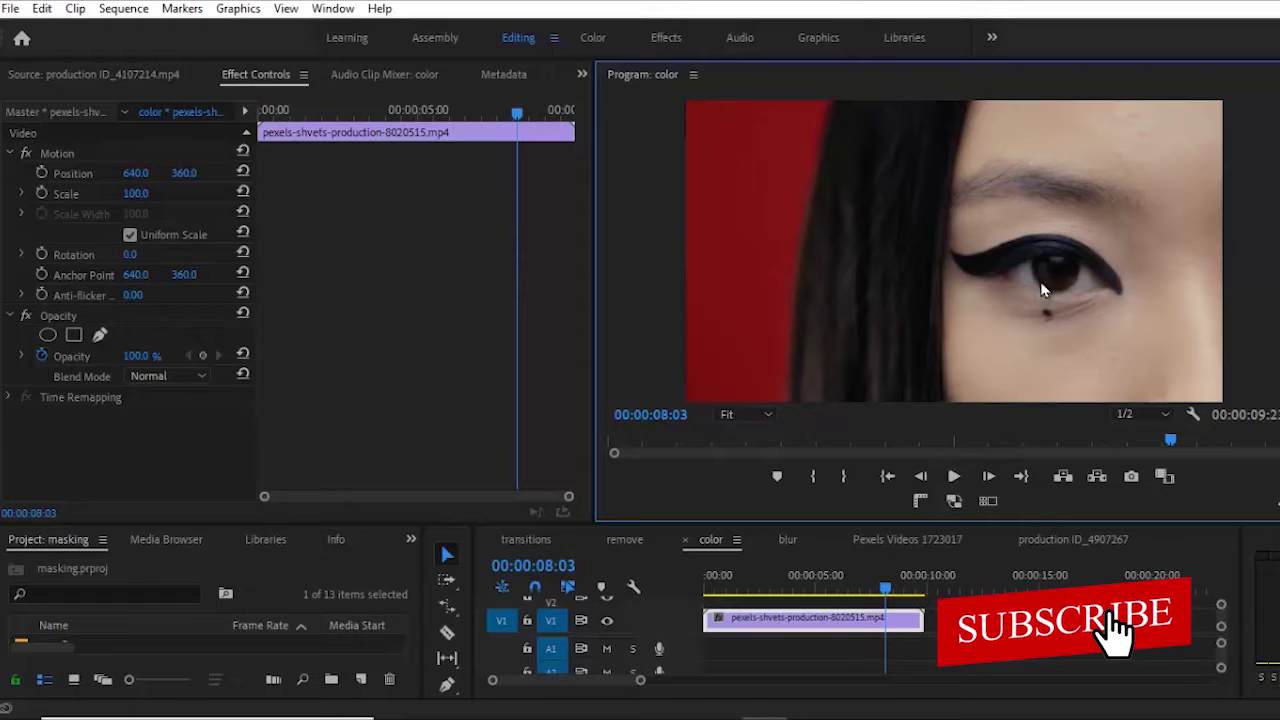
pyautogui.click(954, 476)
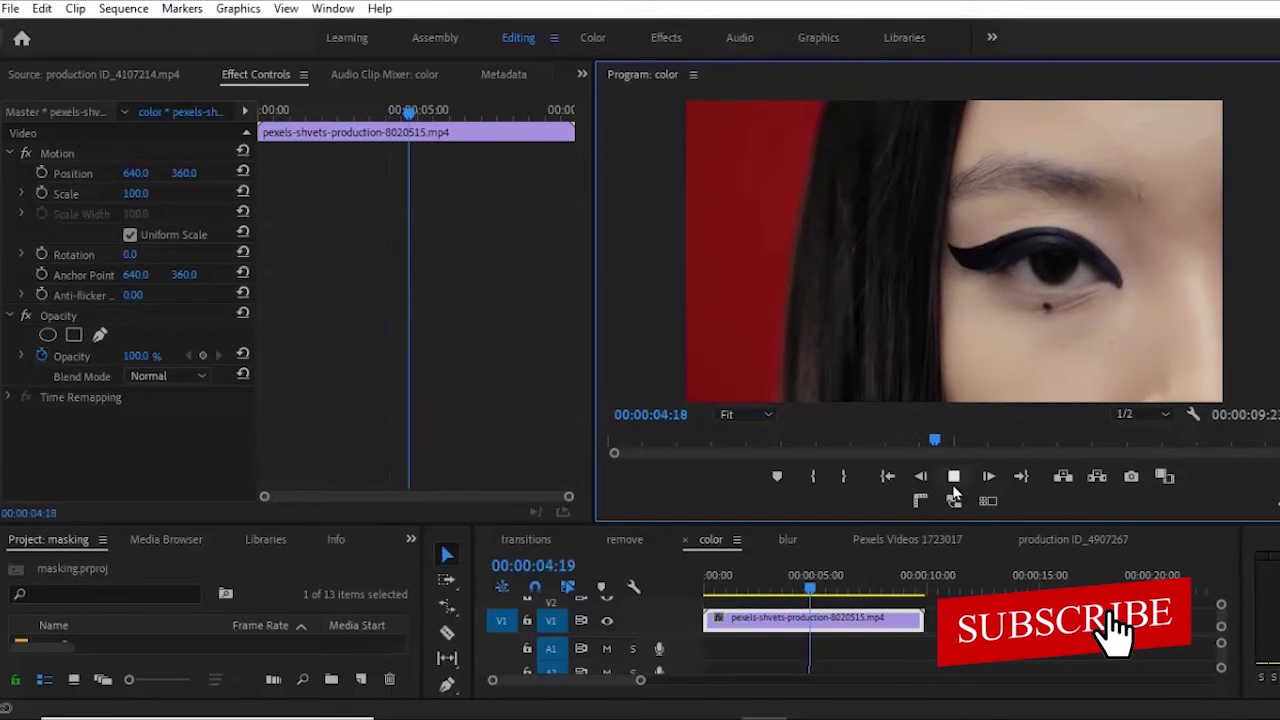
pyautogui.click(954, 477)
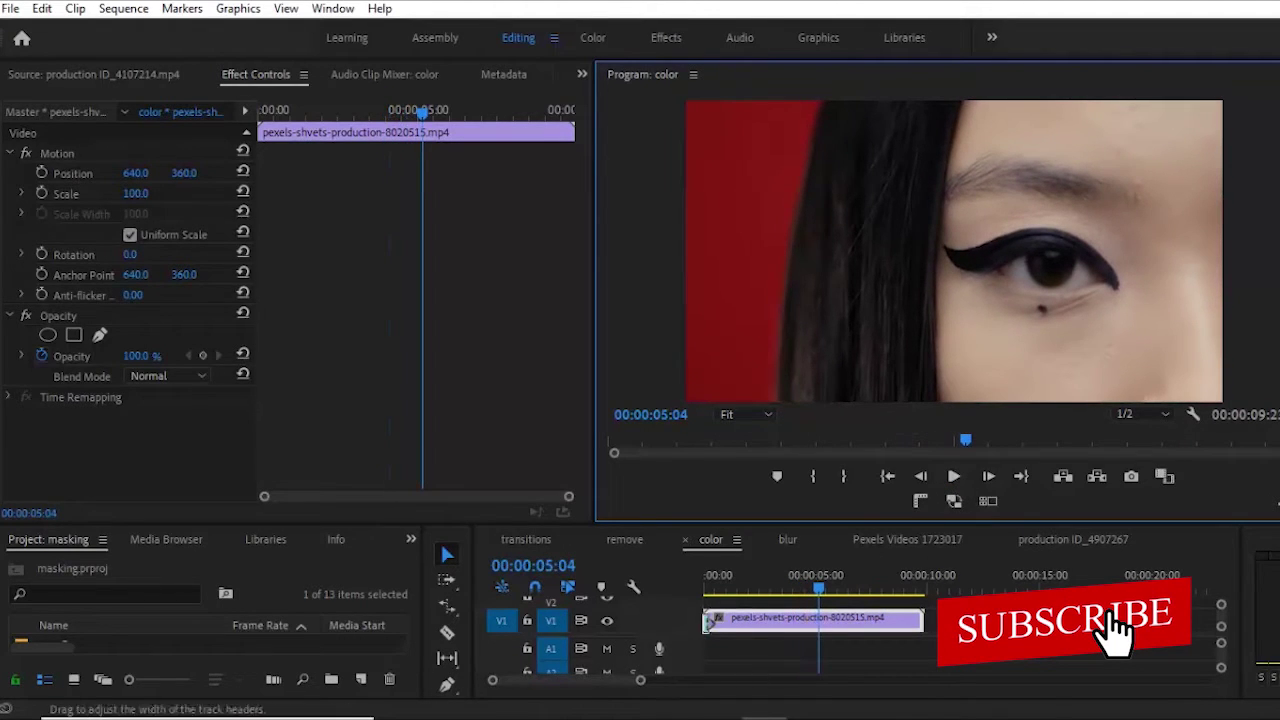
pyautogui.moveTo(707, 620); pyautogui.dragTo(766, 630)
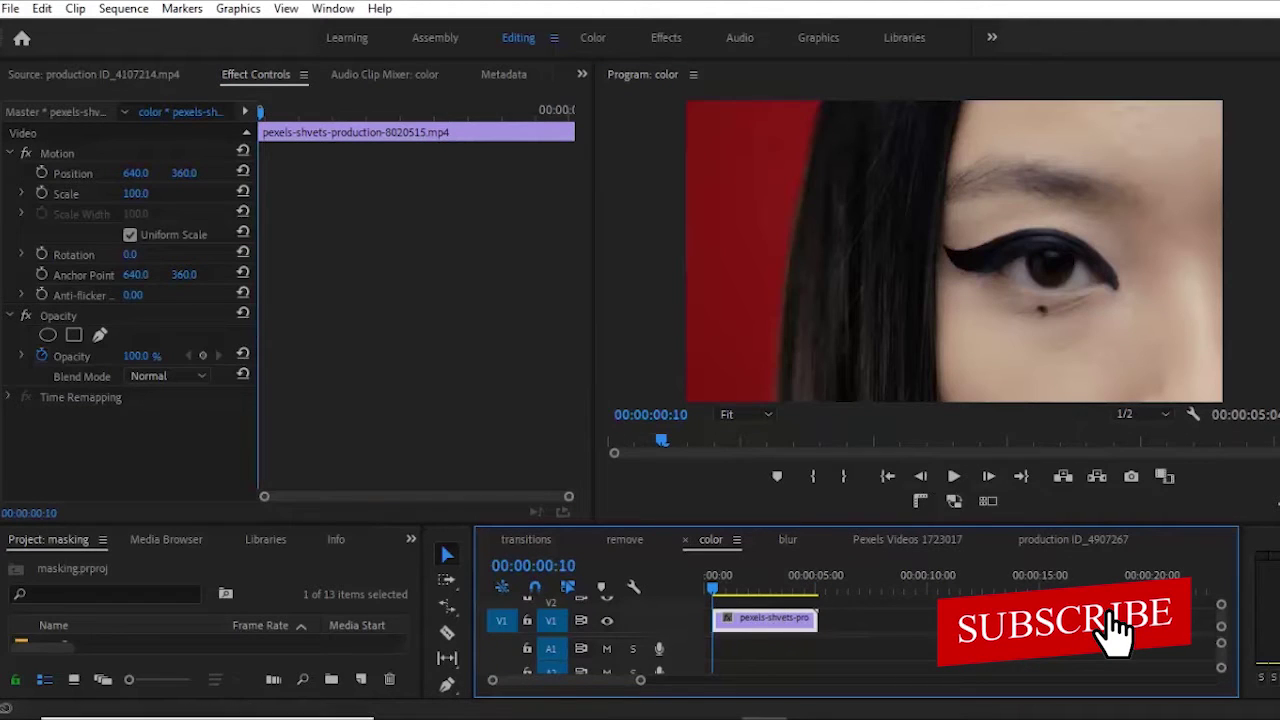
# Step: Switch to the Color workspace and scroll Lumetri Color down to the Hue Saturation Curves
pyautogui.click(596, 38)
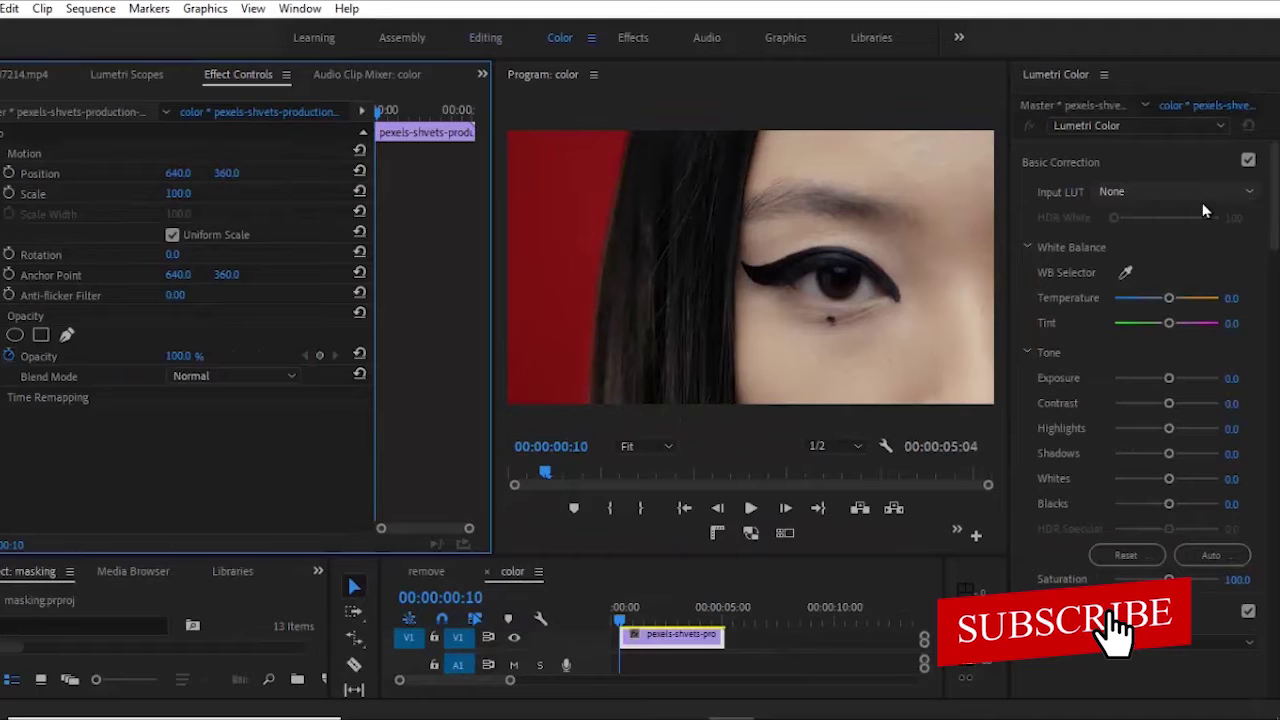
pyautogui.scroll(-10, 1145, 400)
pyautogui.scroll(-10, 1240, 245)
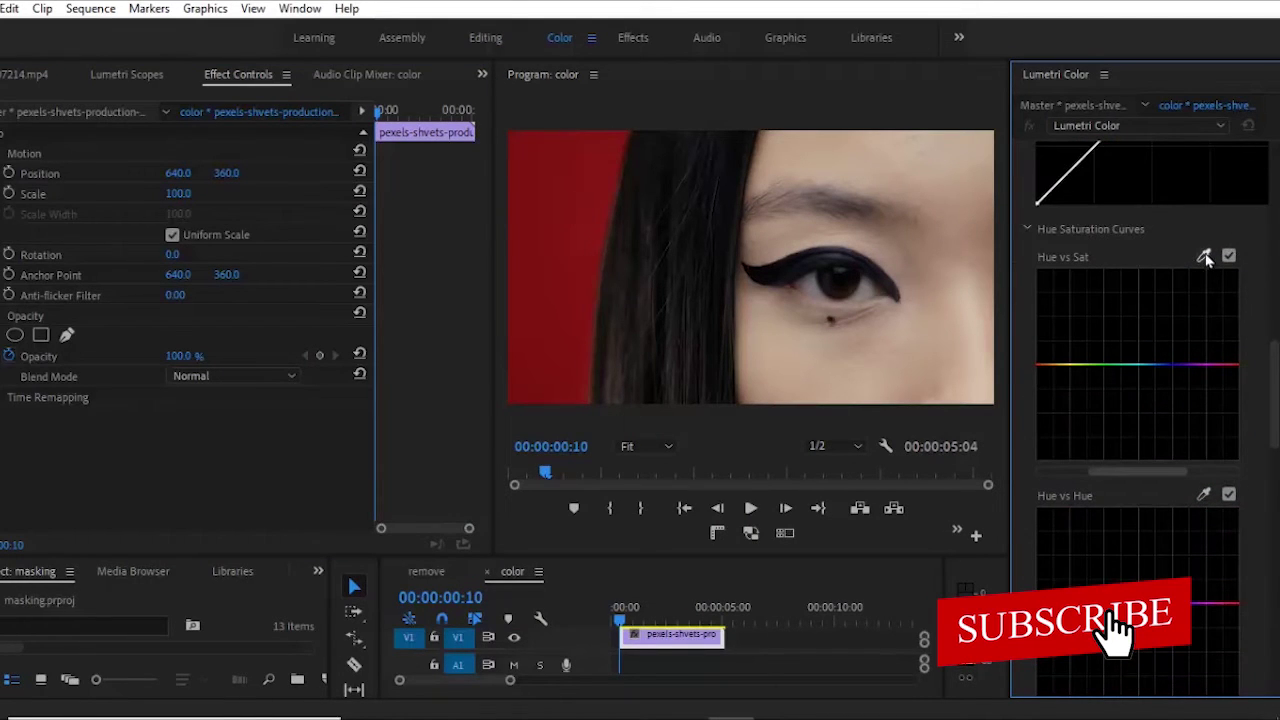
# Step: Sample the eye's hue onto the Hue vs Sat curve and adjust the sampled points
pyautogui.click(1205, 257)
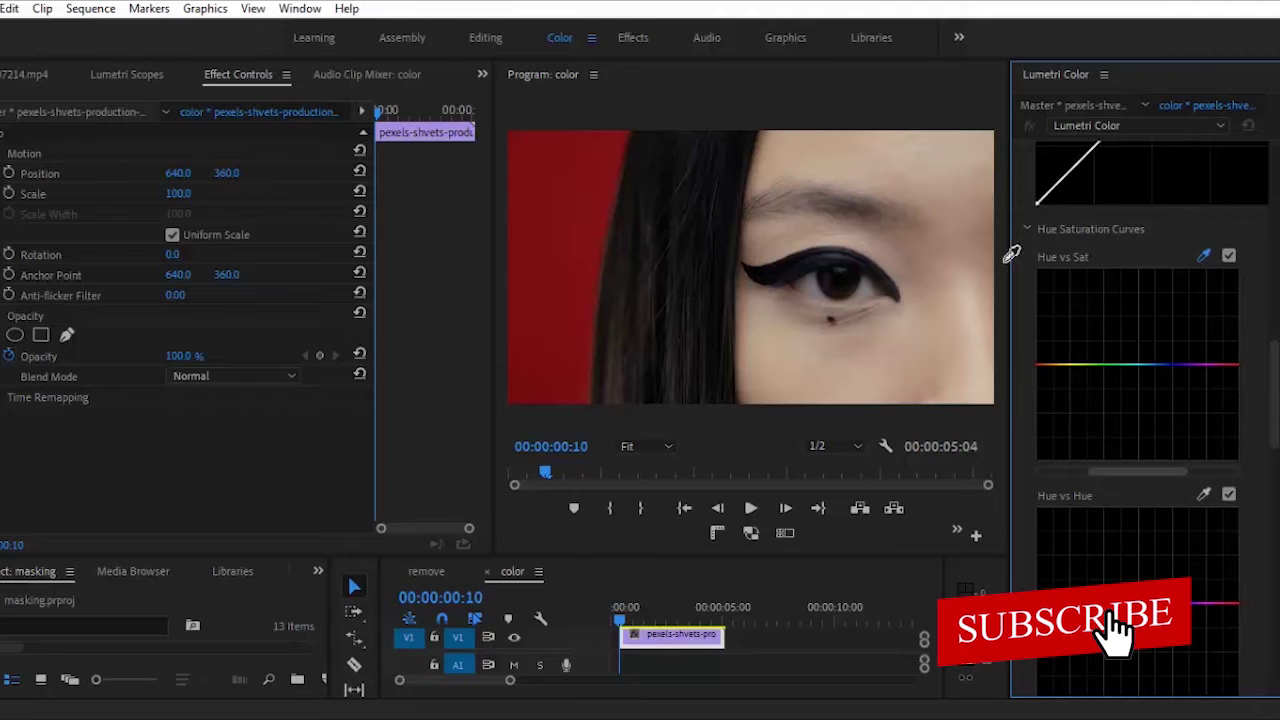
pyautogui.click(848, 290)
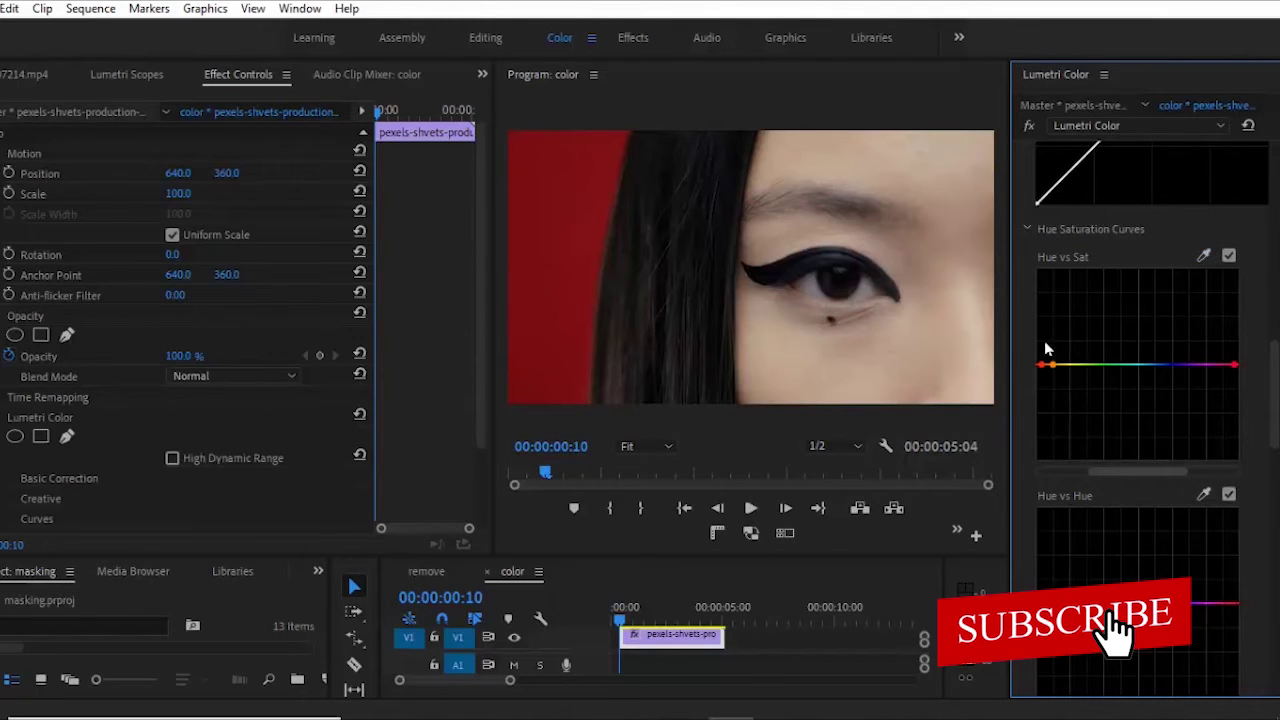
pyautogui.moveTo(1045, 372); pyautogui.dragTo(1048, 503)
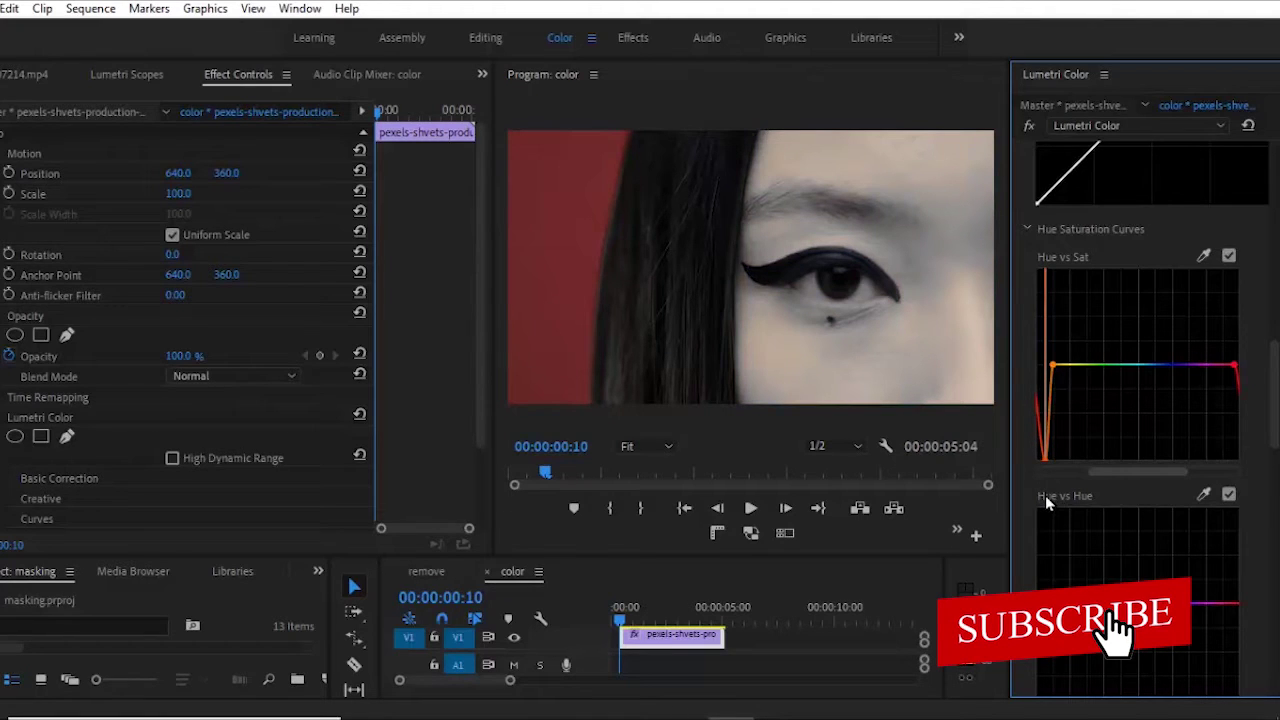
pyautogui.moveTo(1047, 503); pyautogui.dragTo(1058, 494)
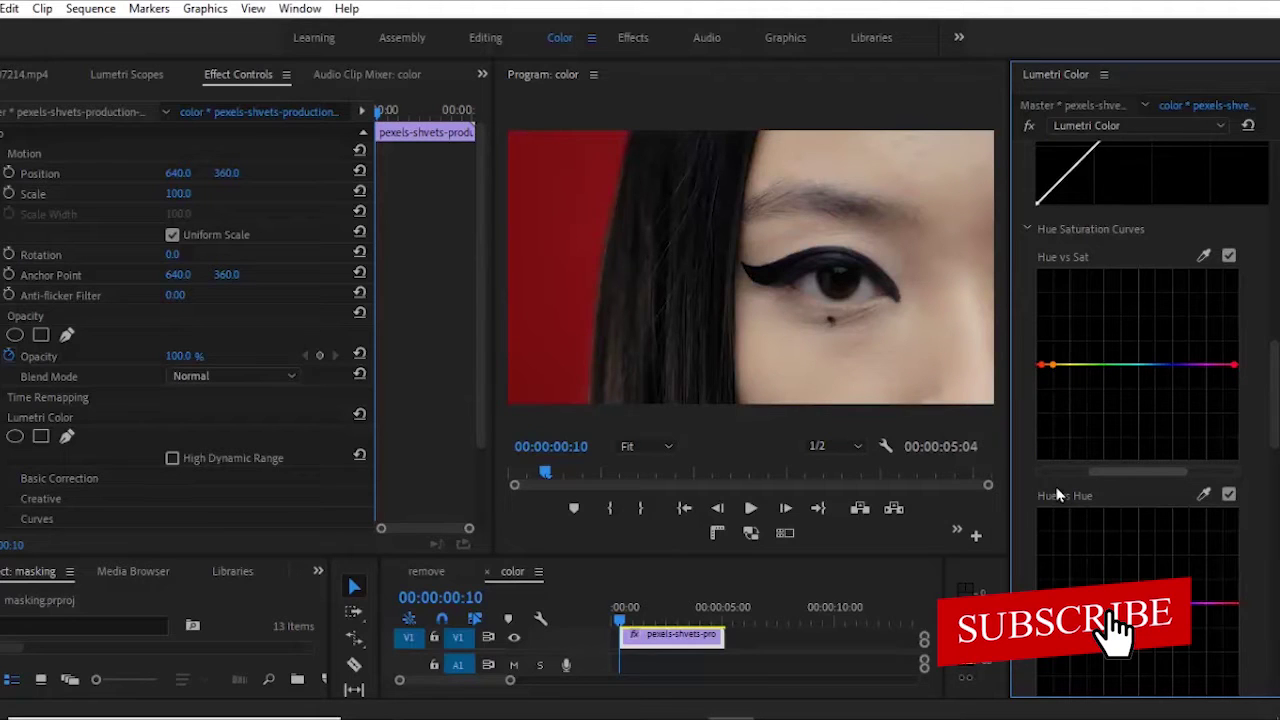
pyautogui.click(686, 640)
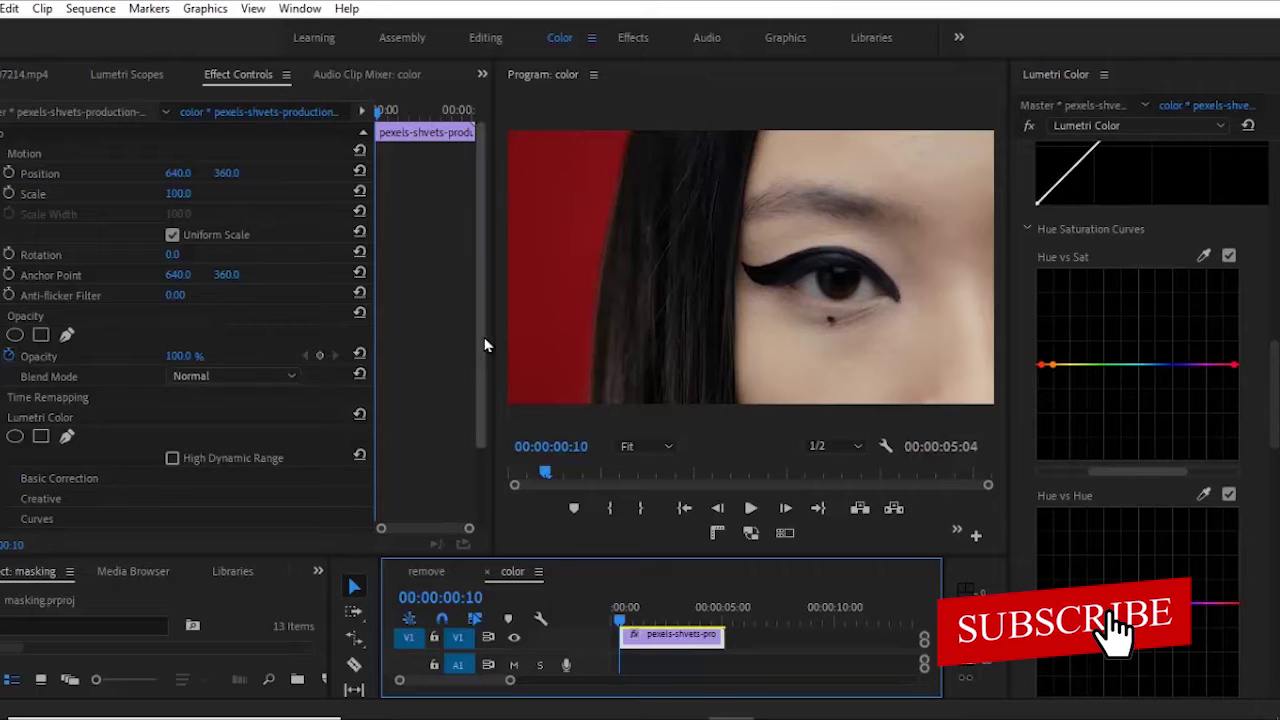
pyautogui.moveTo(486, 343); pyautogui.dragTo(481, 412)
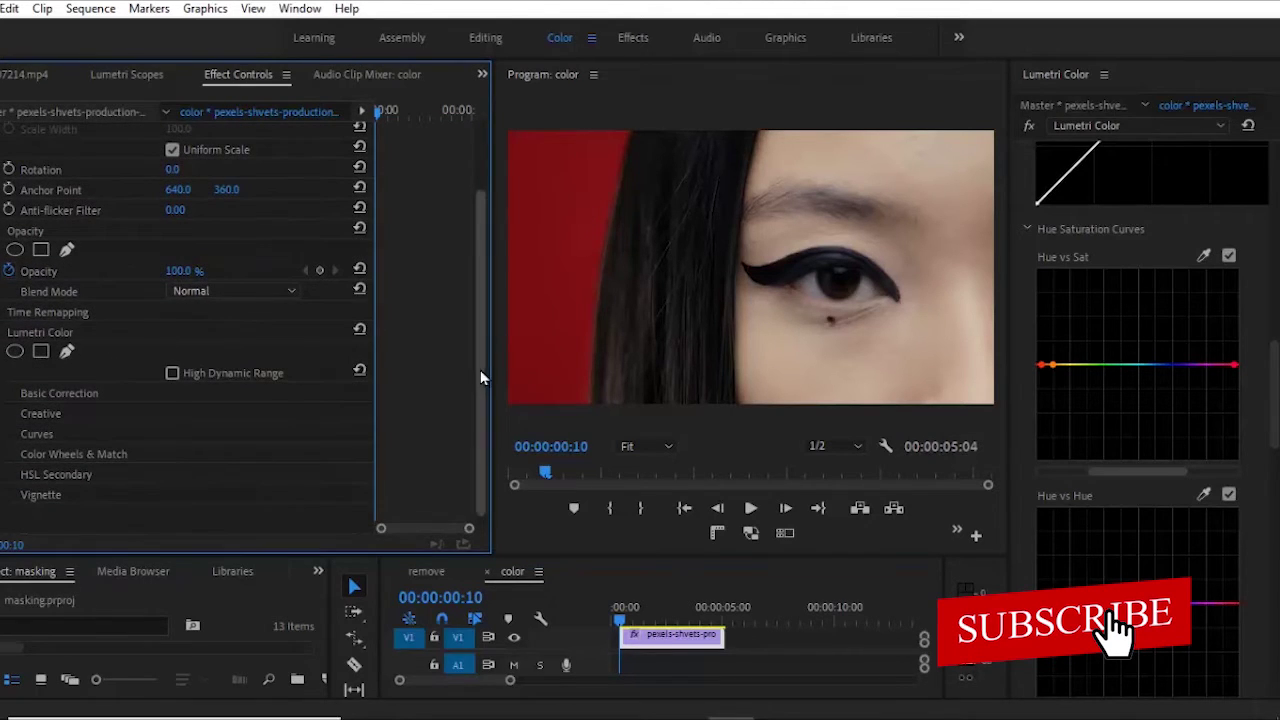
pyautogui.moveTo(482, 365); pyautogui.dragTo(469, 284)
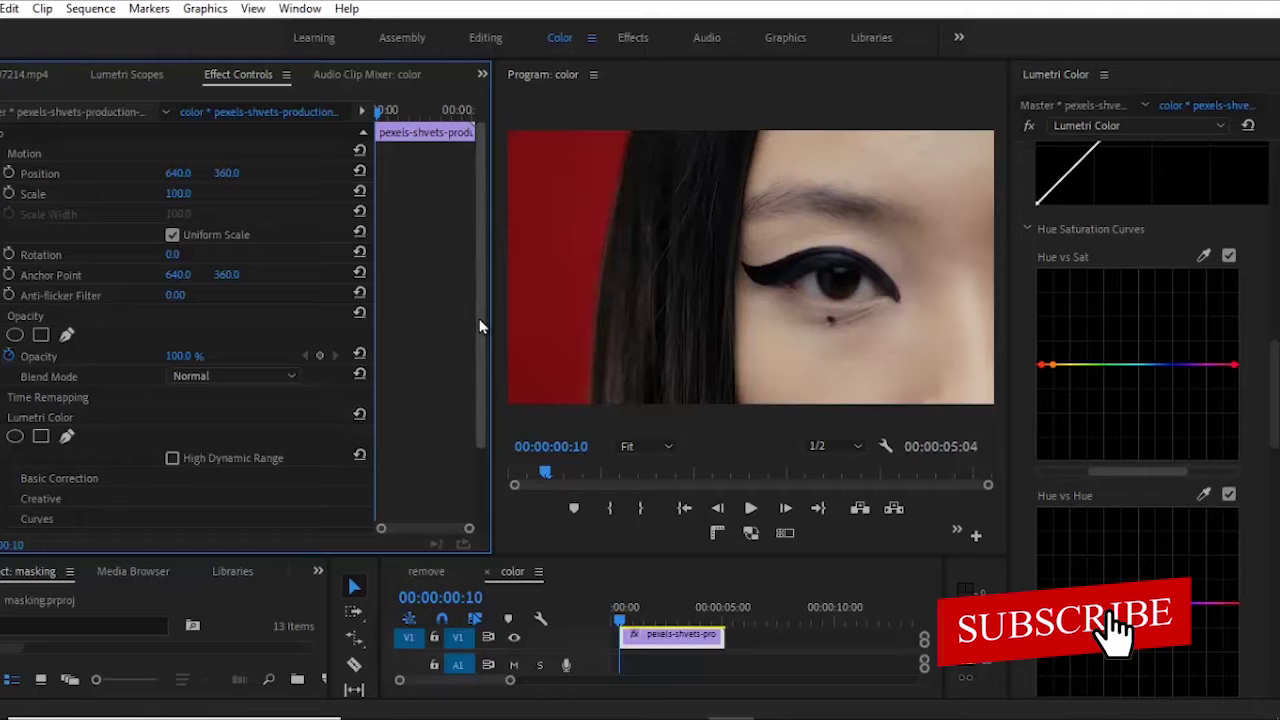
pyautogui.moveTo(482, 326); pyautogui.dragTo(489, 385)
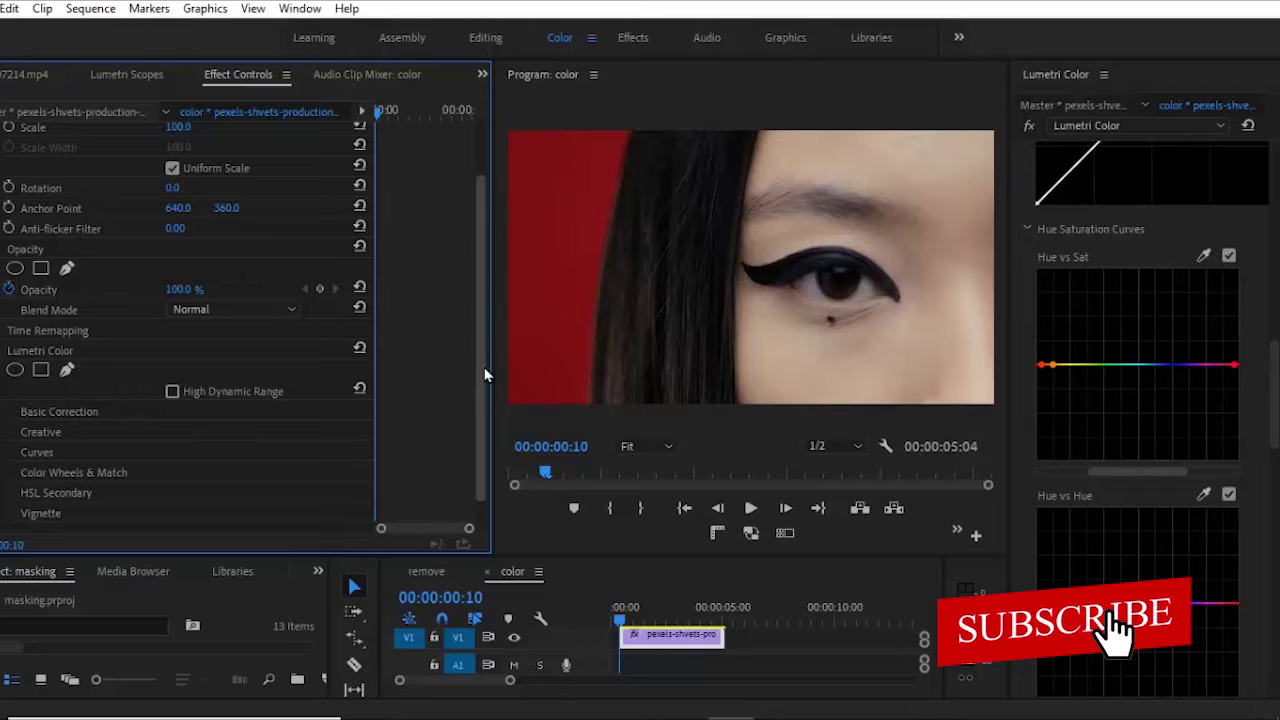
pyautogui.scroll(-1, 487, 380)
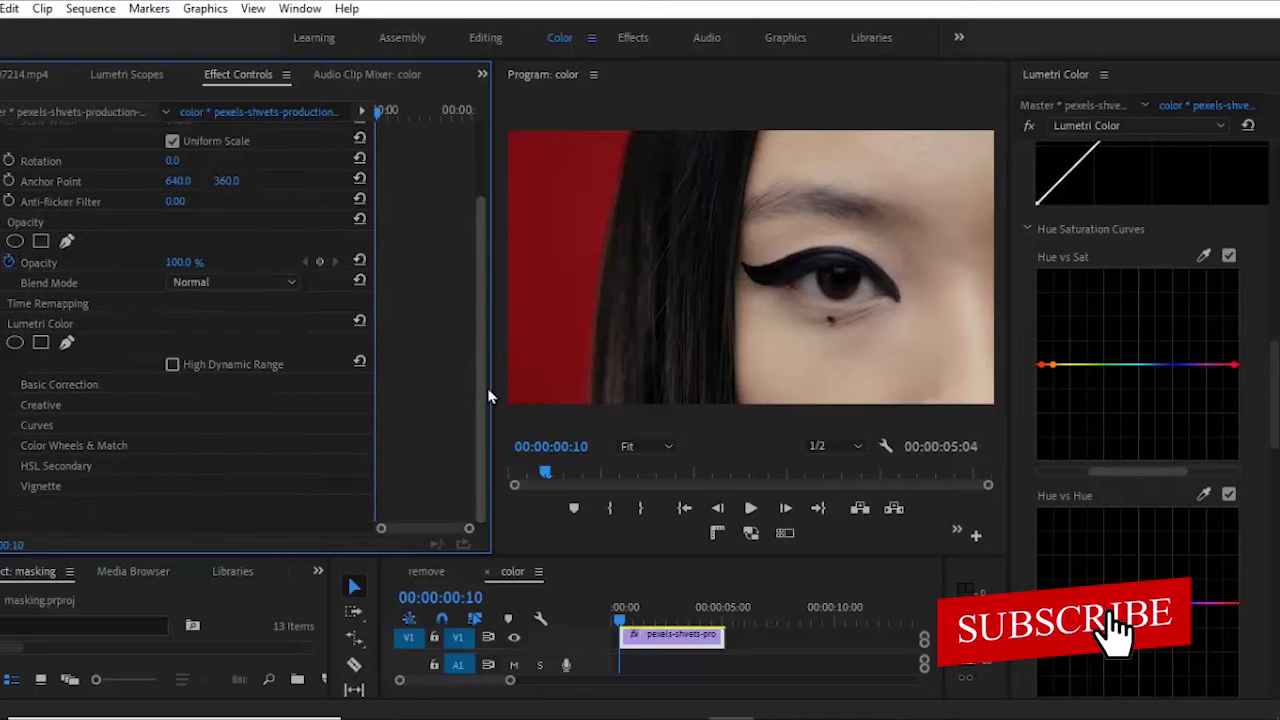
# Step: Start a Lumetri pen mask, zoom the Program monitor to 100%, and undo the misplaced point
pyautogui.click(67, 345)
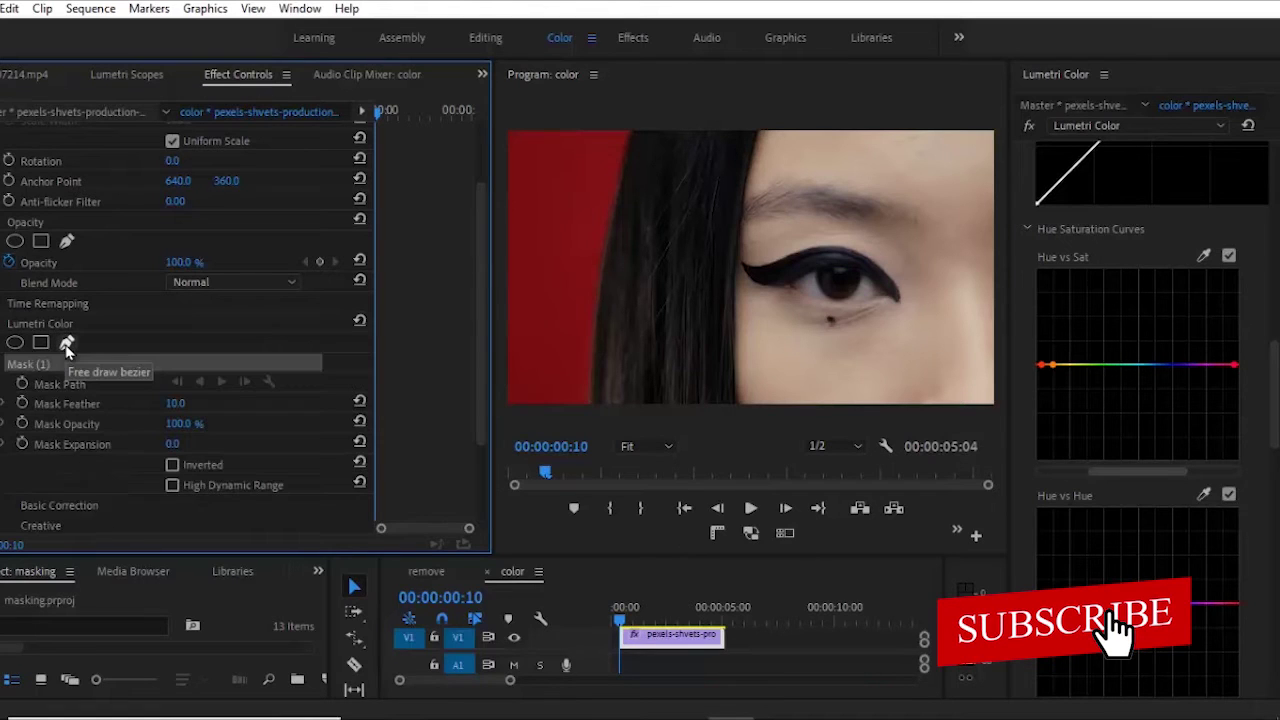
pyautogui.click(640, 447)
pyautogui.click(645, 533)
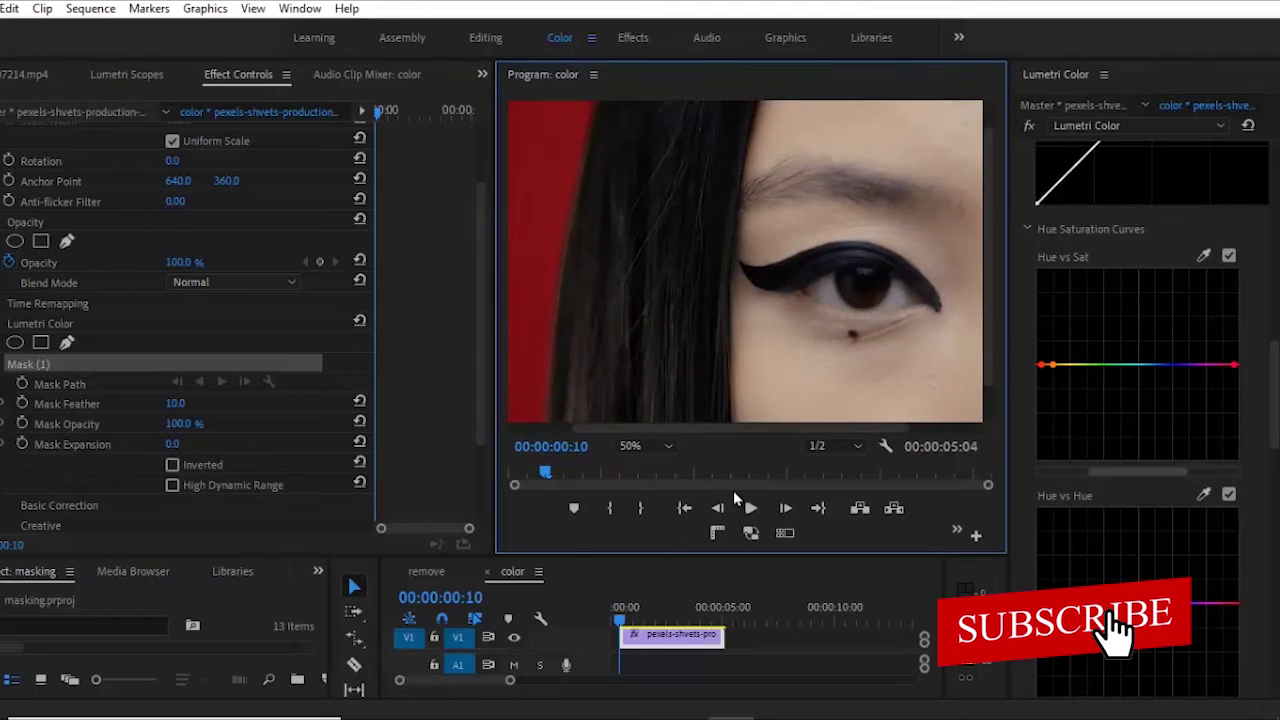
pyautogui.moveTo(763, 430); pyautogui.dragTo(808, 442)
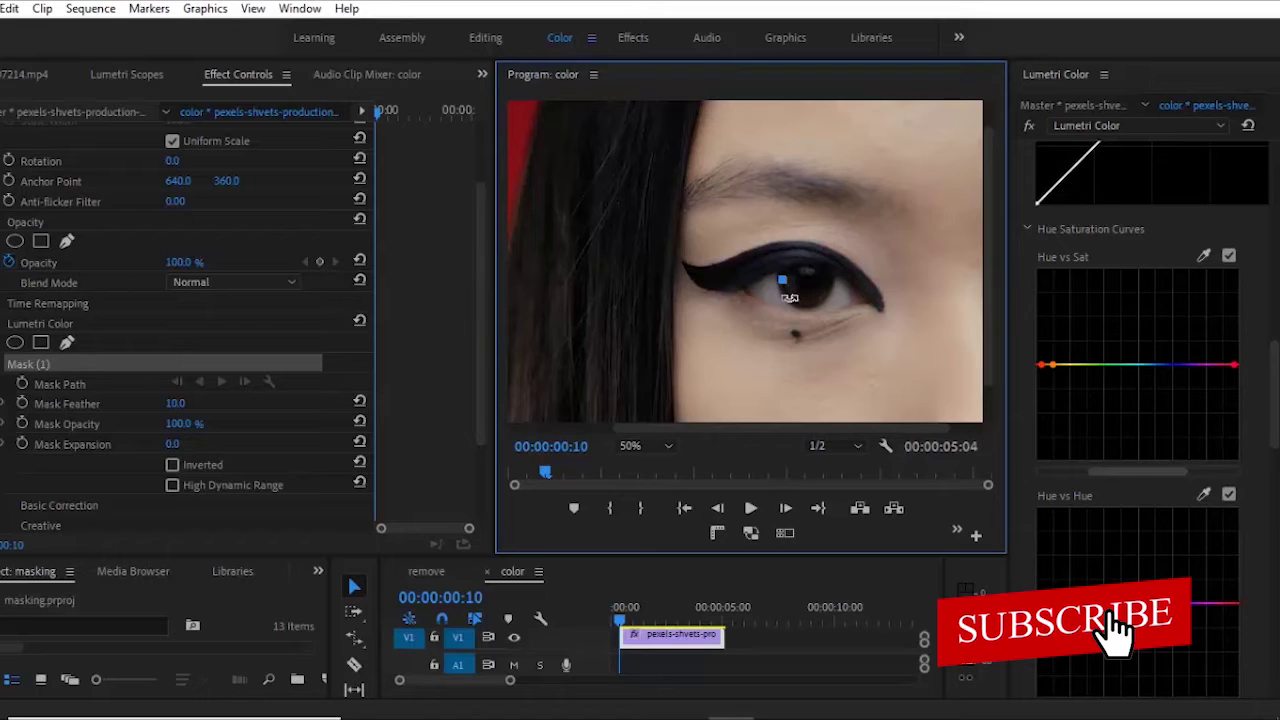
pyautogui.click(798, 312)
pyautogui.click(665, 447)
pyautogui.click(648, 574)
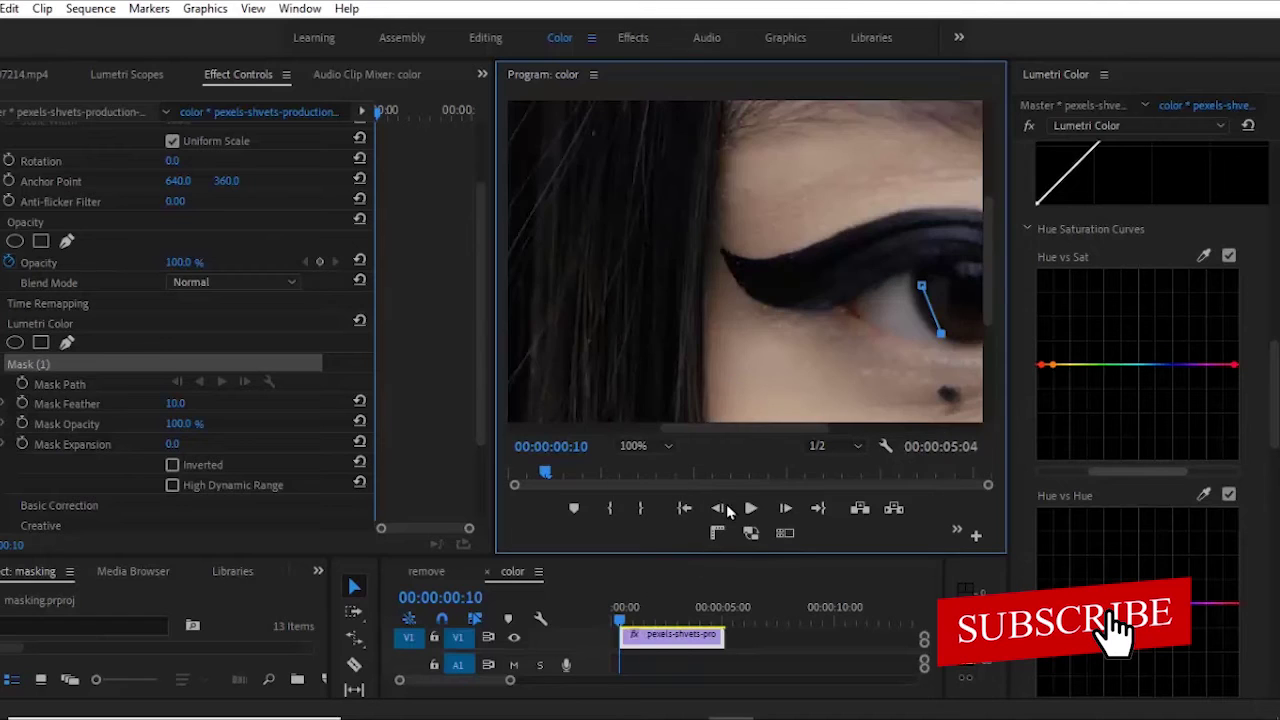
pyautogui.moveTo(745, 428); pyautogui.dragTo(803, 428)
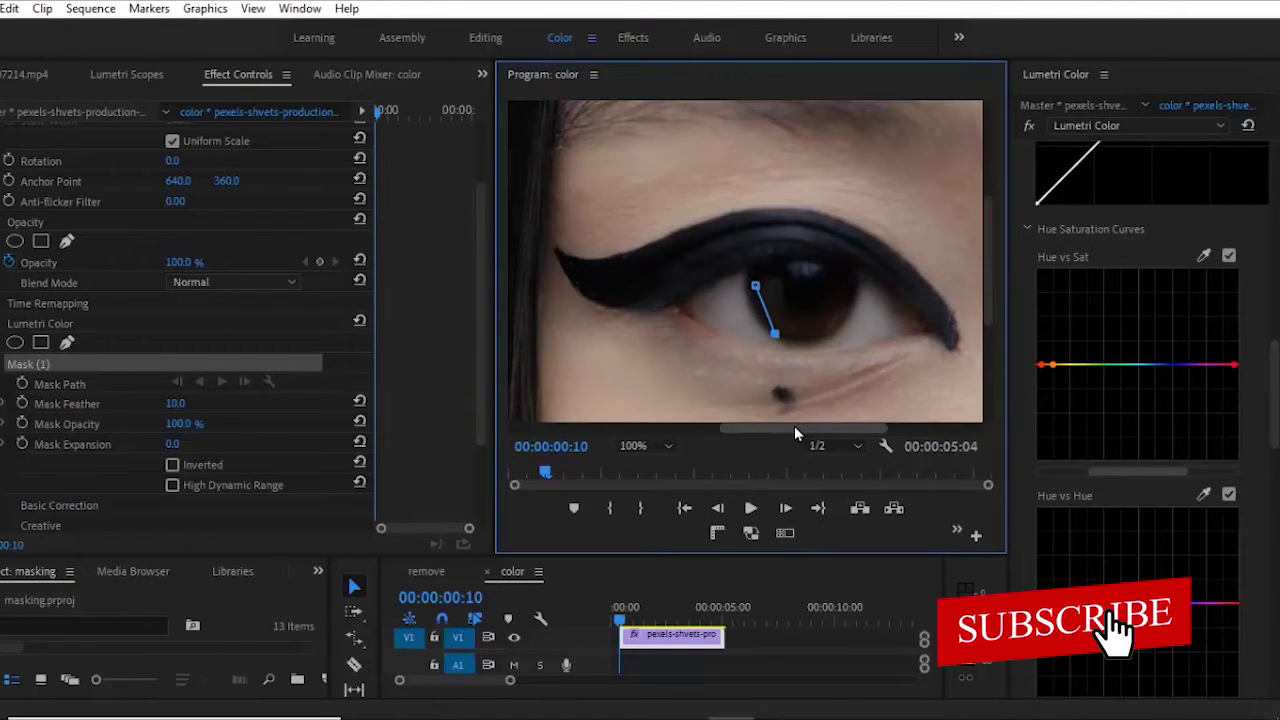
pyautogui.hotkey('ctrl', 'z')
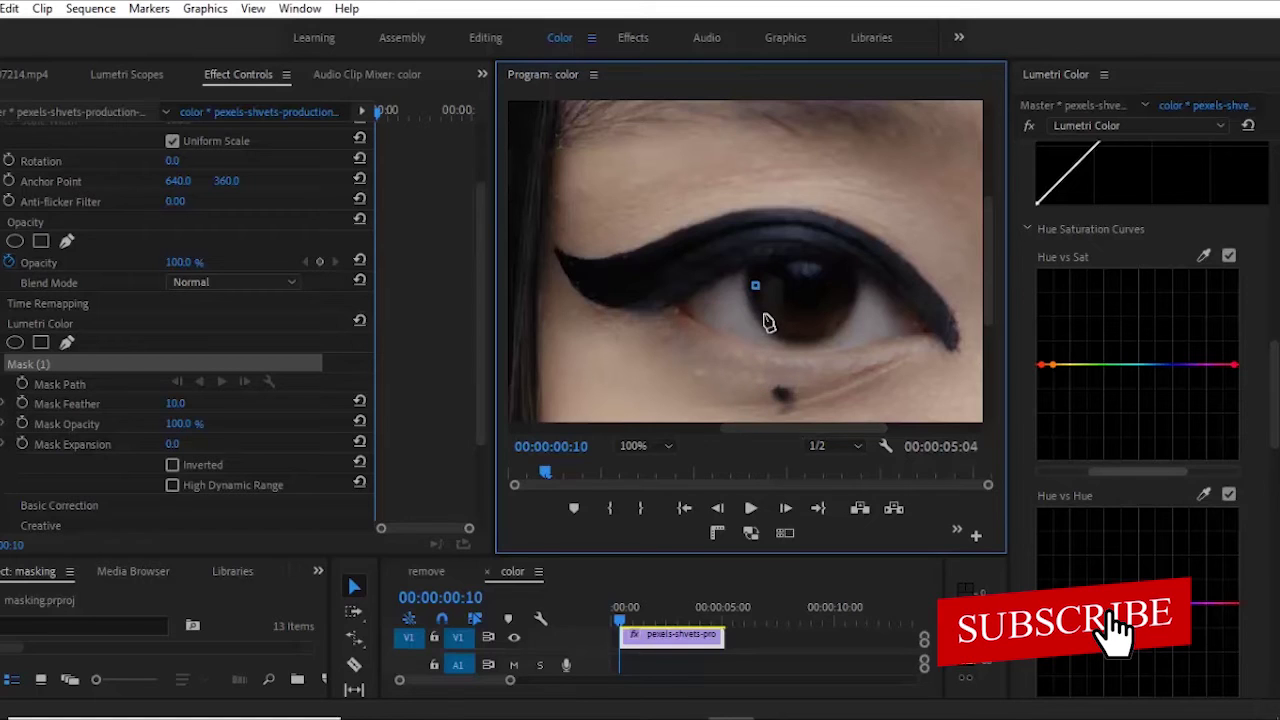
# Step: Place mask points around the iris's bottom, right side and top, then close the mask
pyautogui.click(760, 316)
pyautogui.click(787, 336)
pyautogui.click(821, 336)
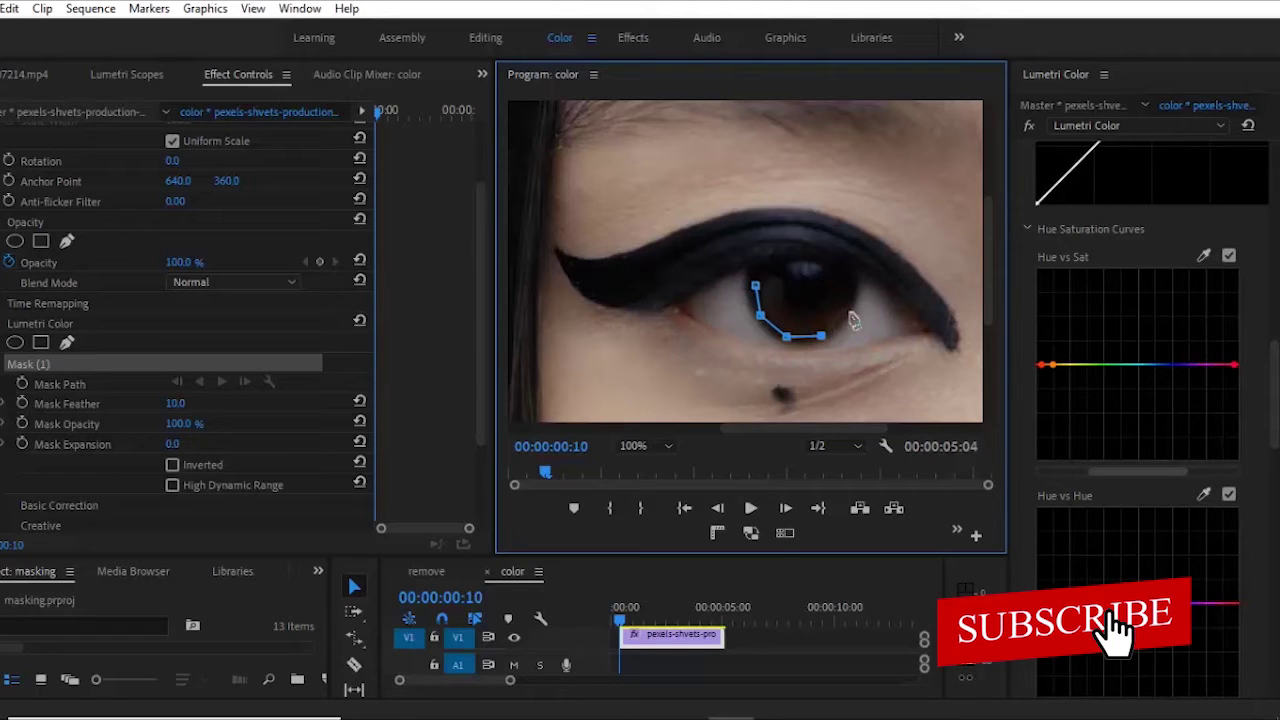
pyautogui.click(847, 309)
pyautogui.click(853, 285)
pyautogui.click(812, 269)
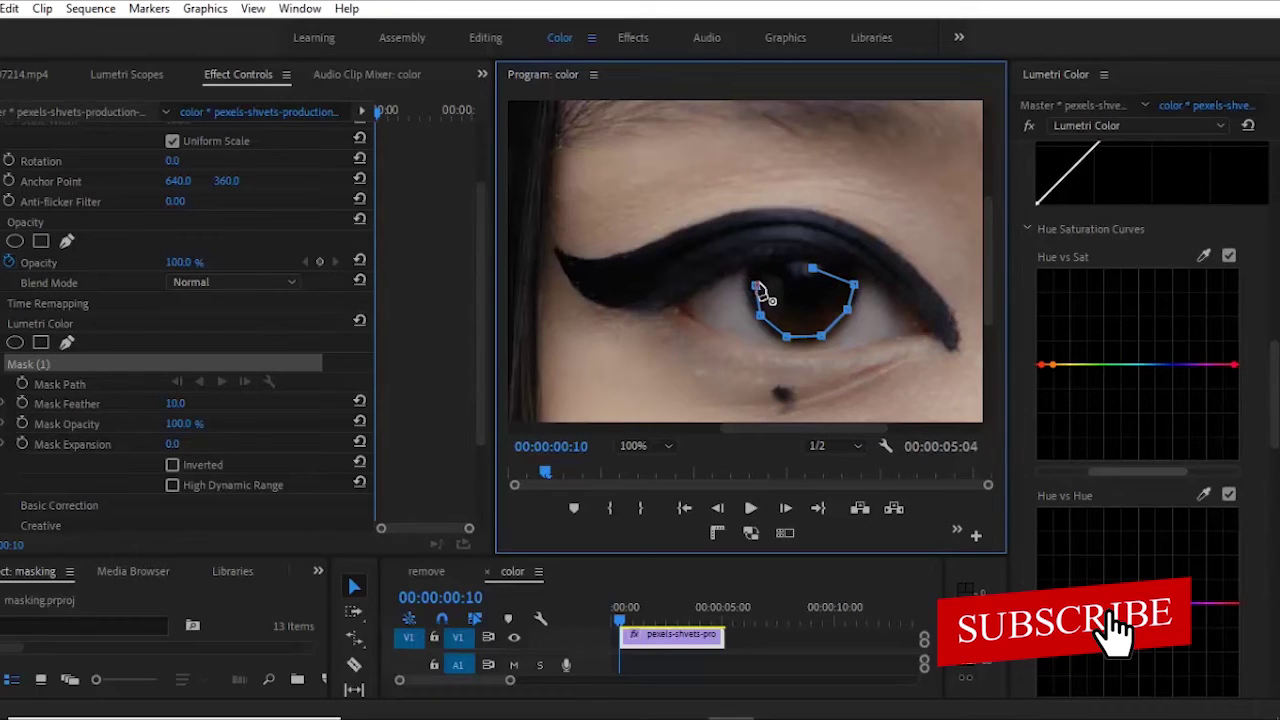
pyautogui.click(760, 287)
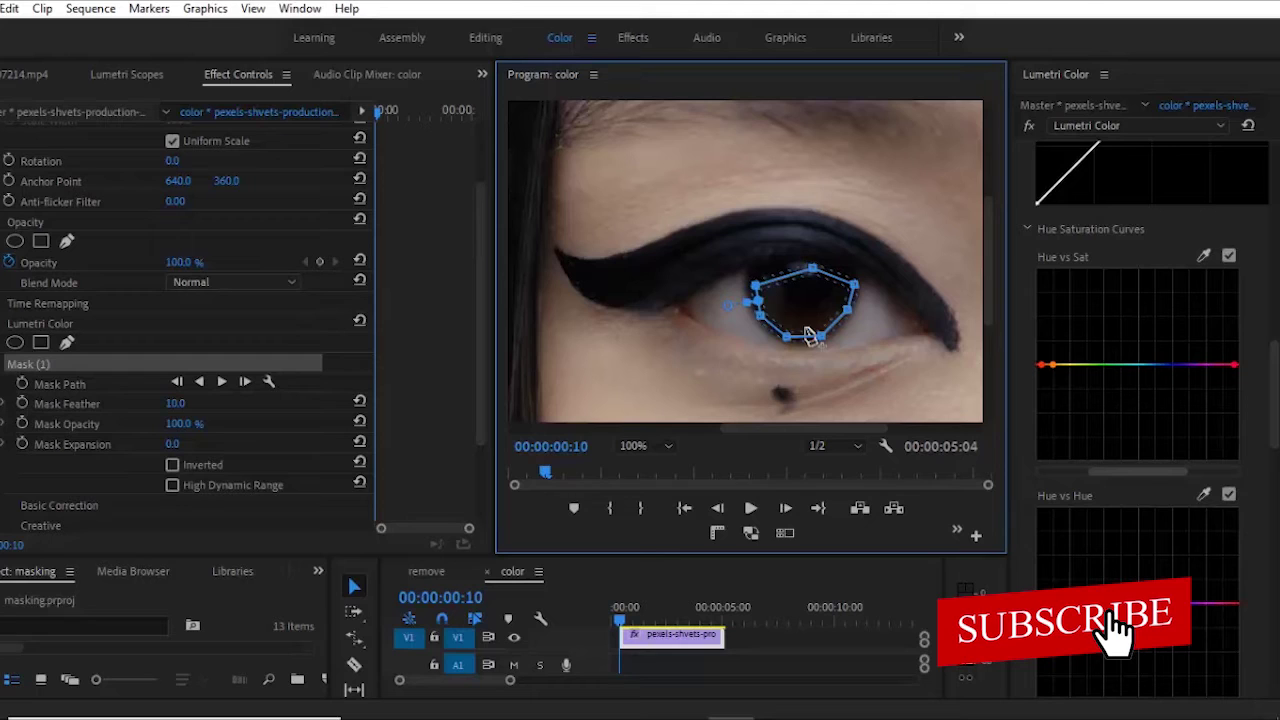
# Step: Fit the frame in the monitor, raise the Hue vs Sat red endpoint, and widen the monitor
pyautogui.click(668, 446)
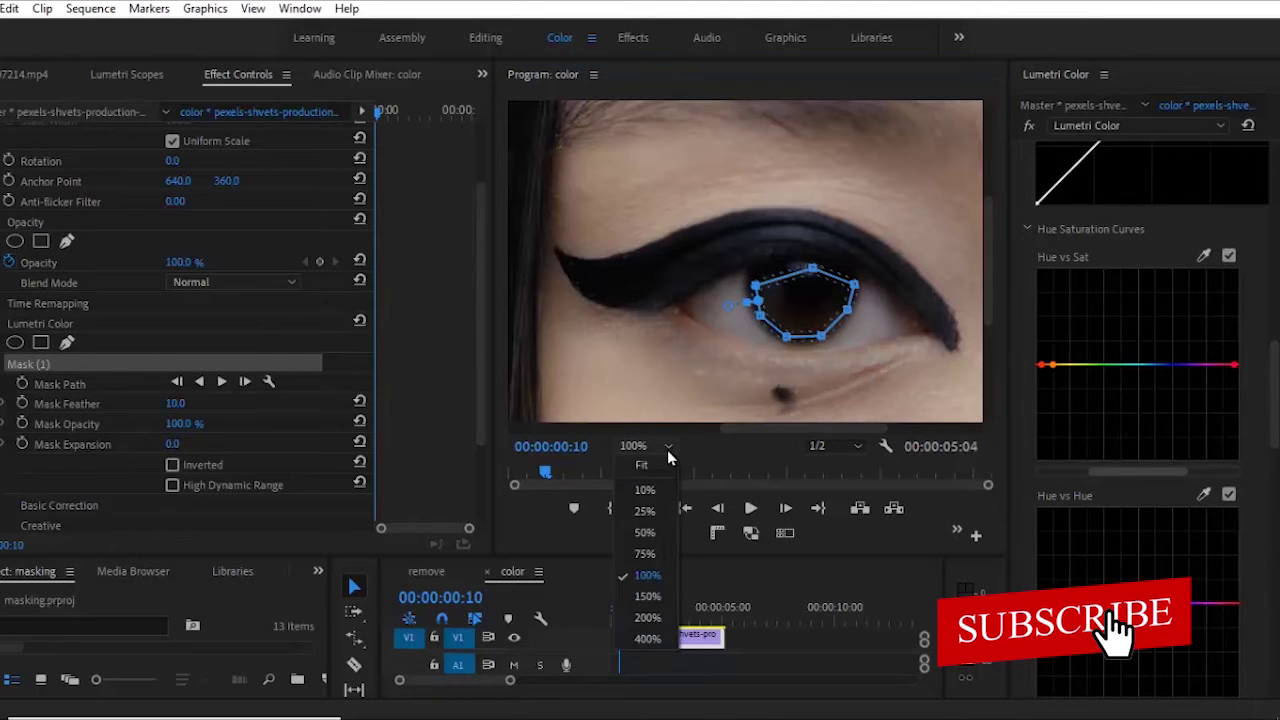
pyautogui.click(664, 460)
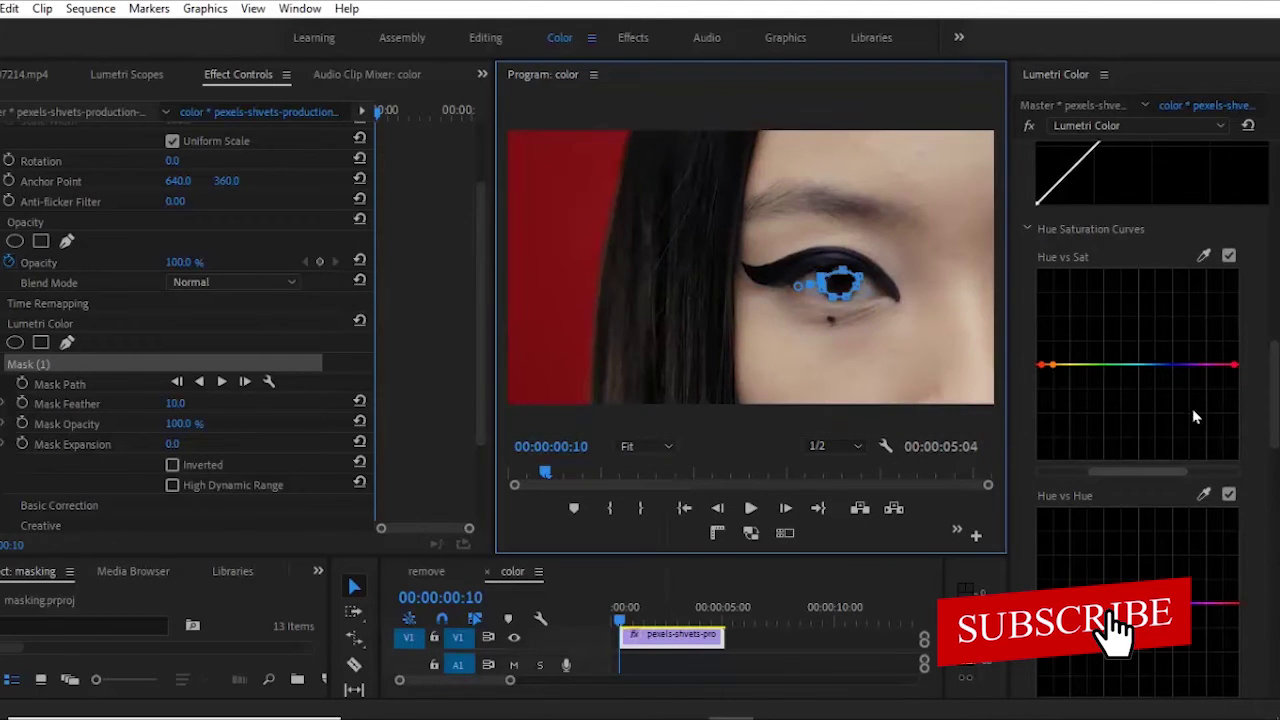
pyautogui.click(1044, 368)
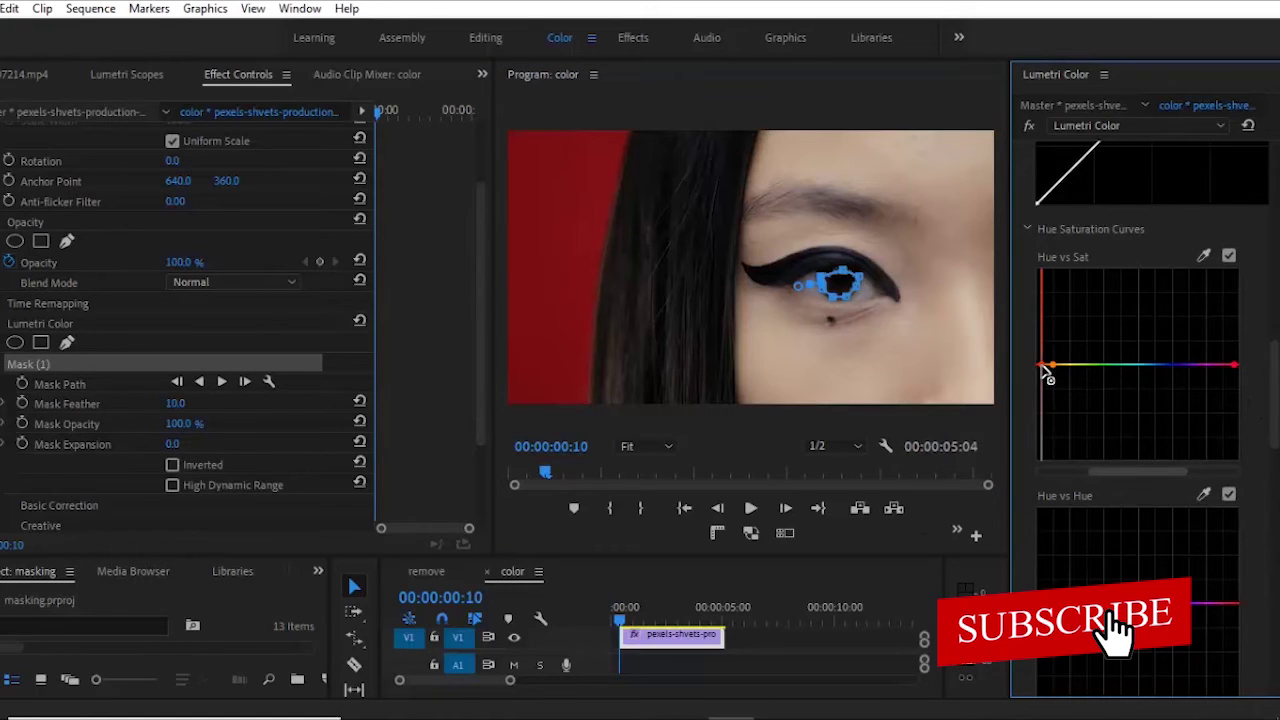
pyautogui.moveTo(1046, 370); pyautogui.dragTo(1042, 270)
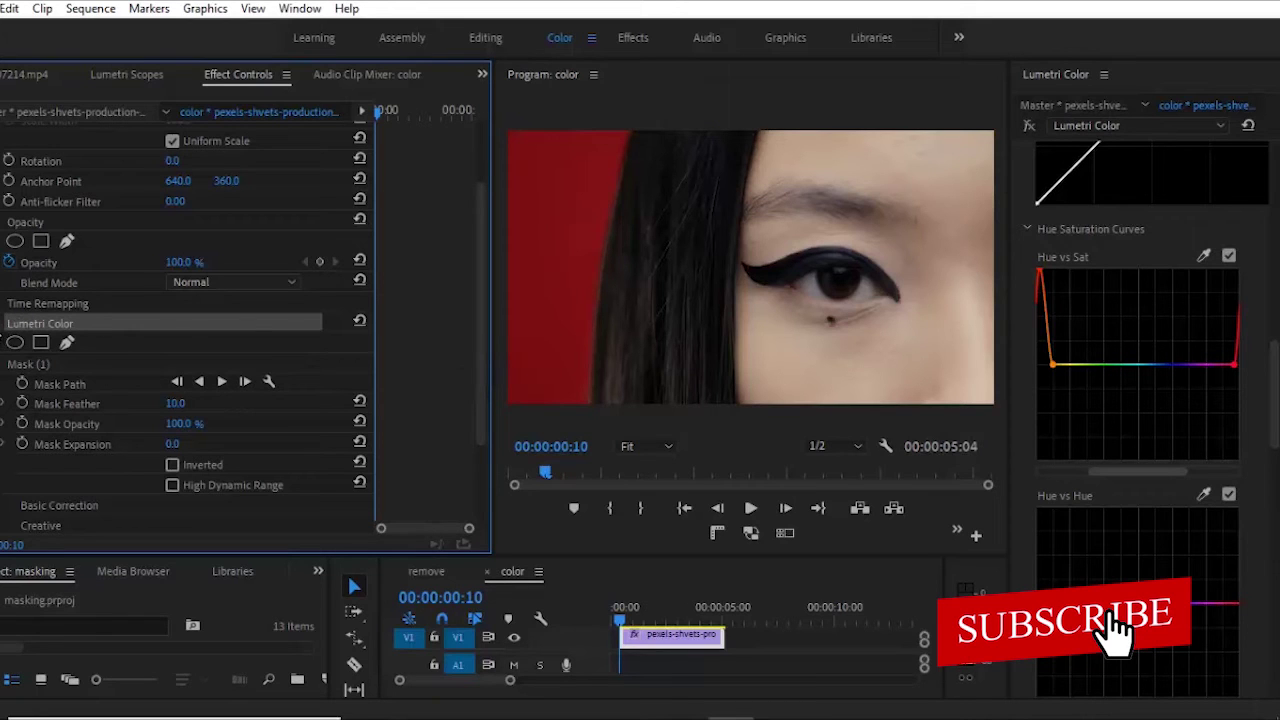
pyautogui.moveTo(477, 345); pyautogui.dragTo(329, 389)
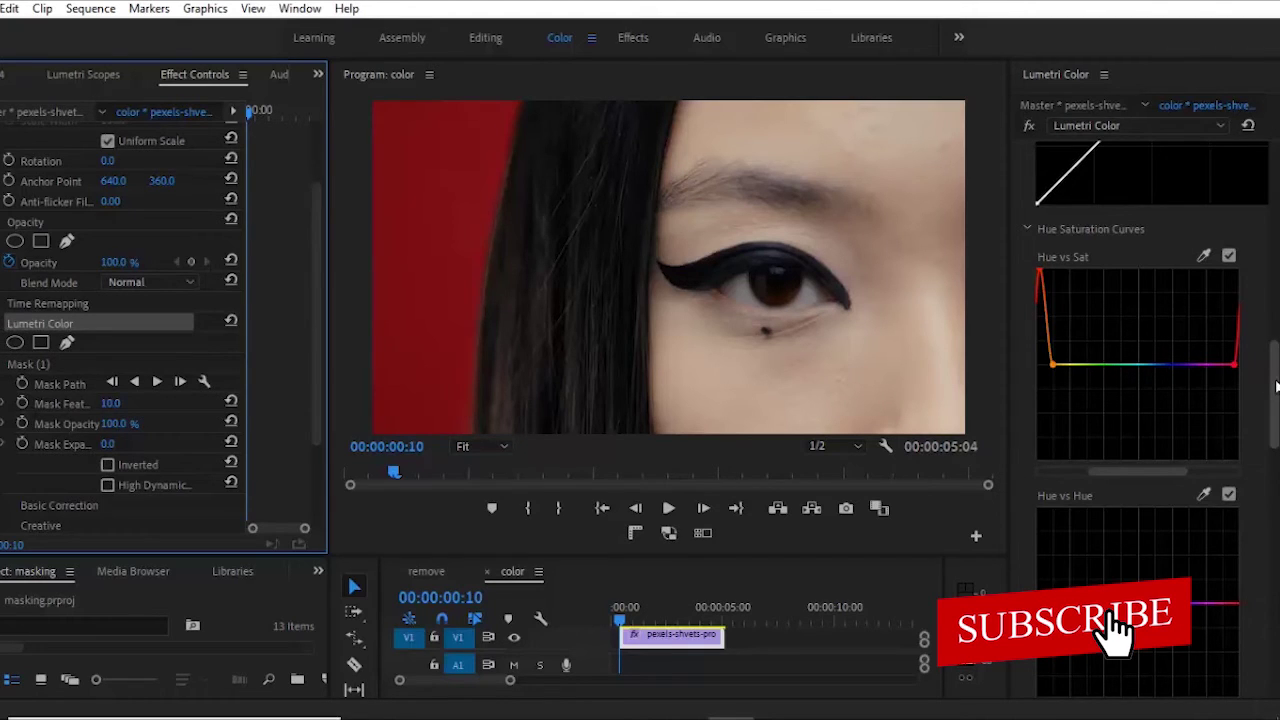
# Step: Steepen the master RGB curve to brighten the masked iris, then toggle the effect to compare
pyautogui.scroll(3, 1262, 376)
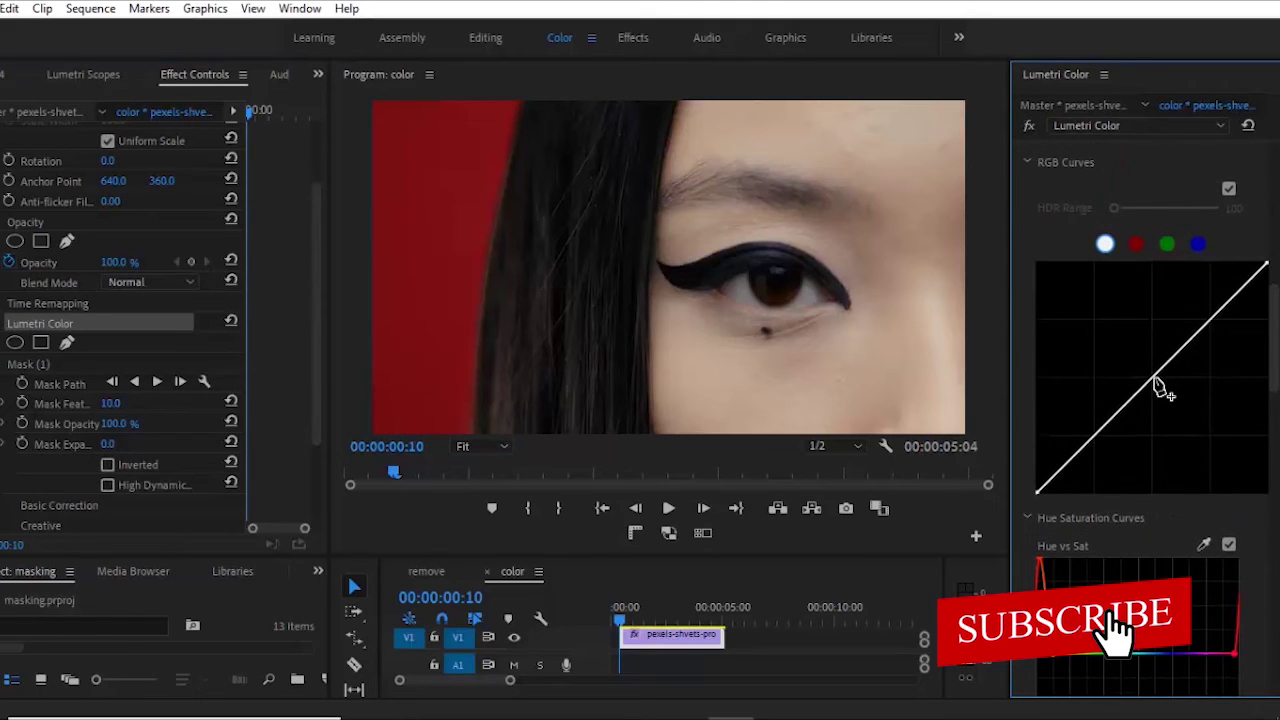
pyautogui.moveTo(1156, 385); pyautogui.dragTo(1072, 308)
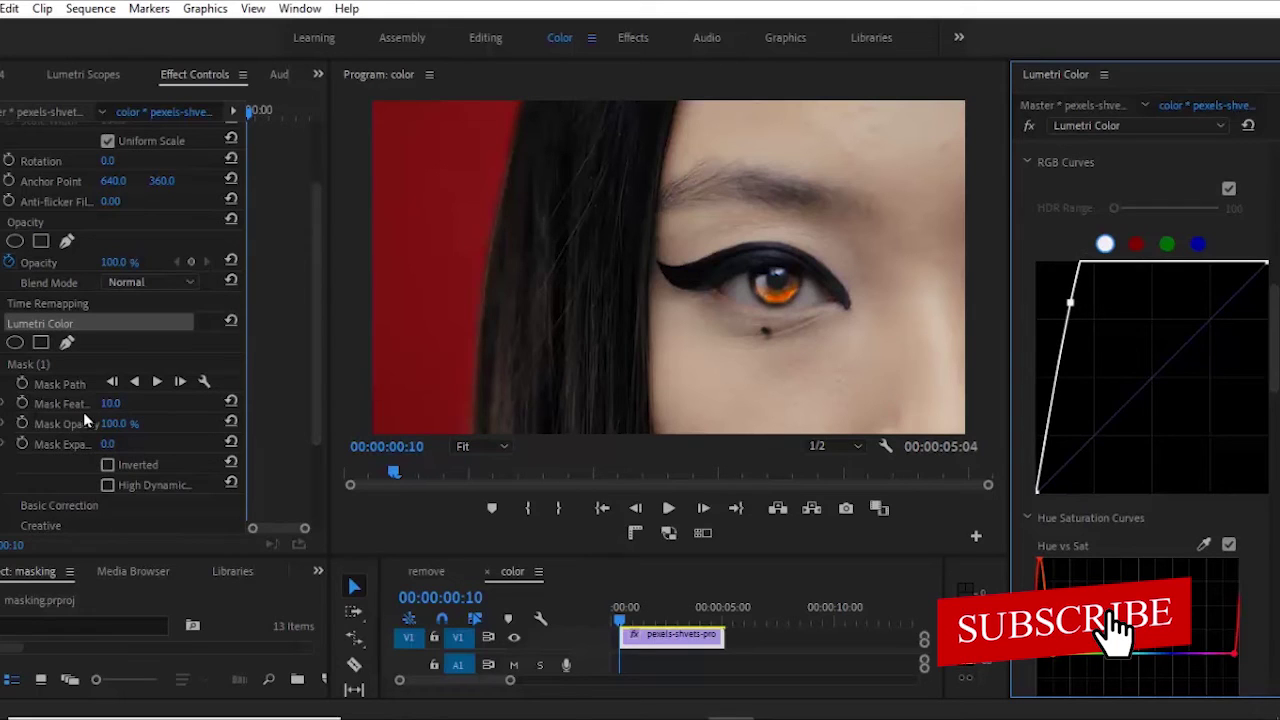
pyautogui.click(2, 327)
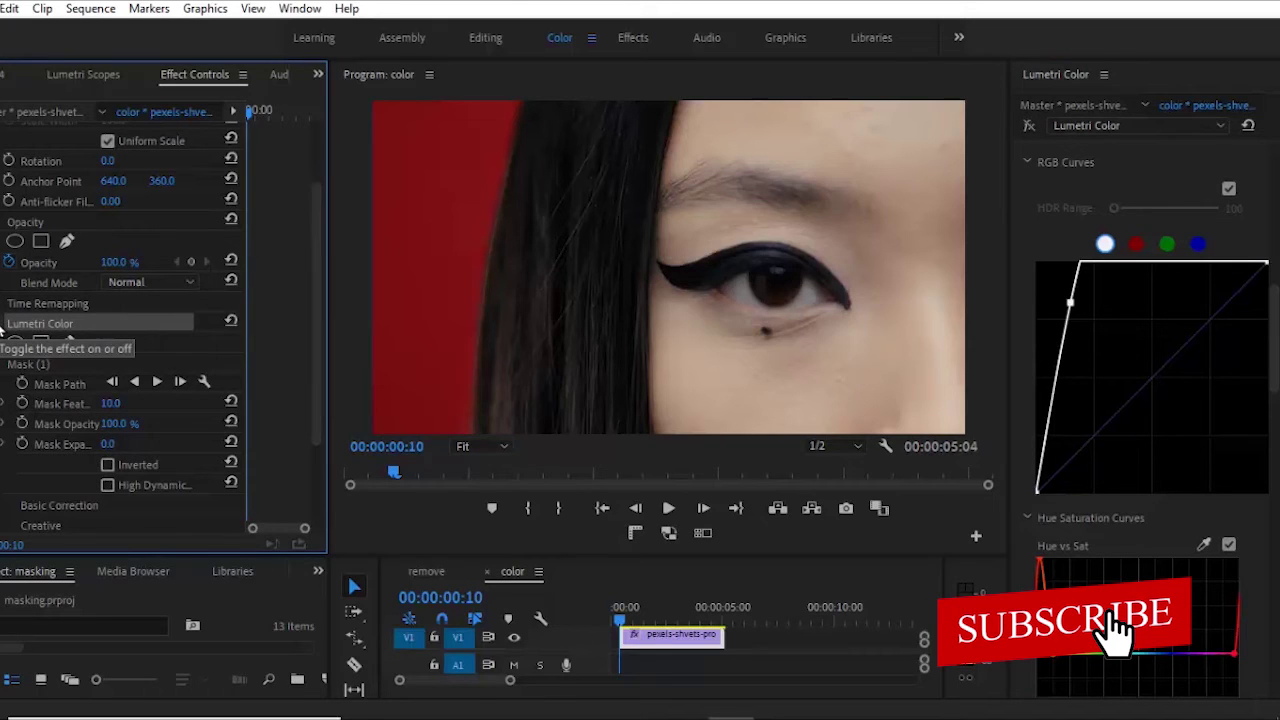
pyautogui.click(2, 327)
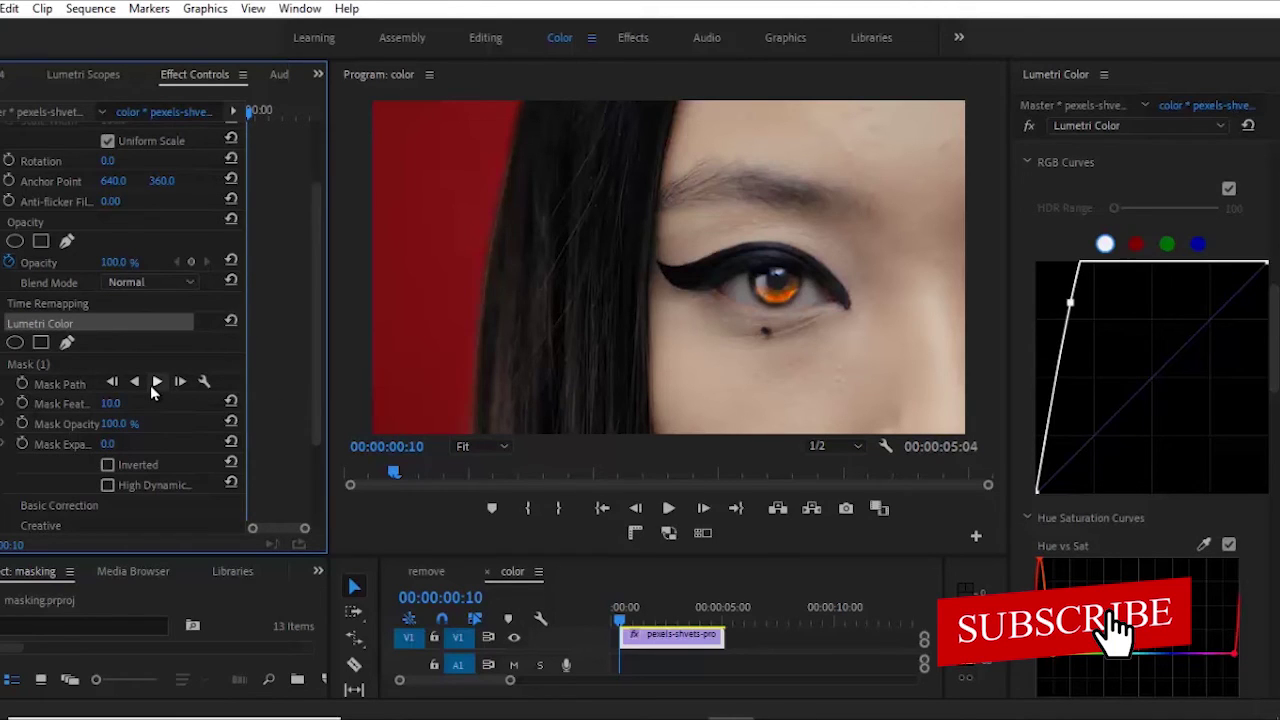
# Step: Track the iris mask forward through the clip and play it back to review the result
pyautogui.click(156, 382)
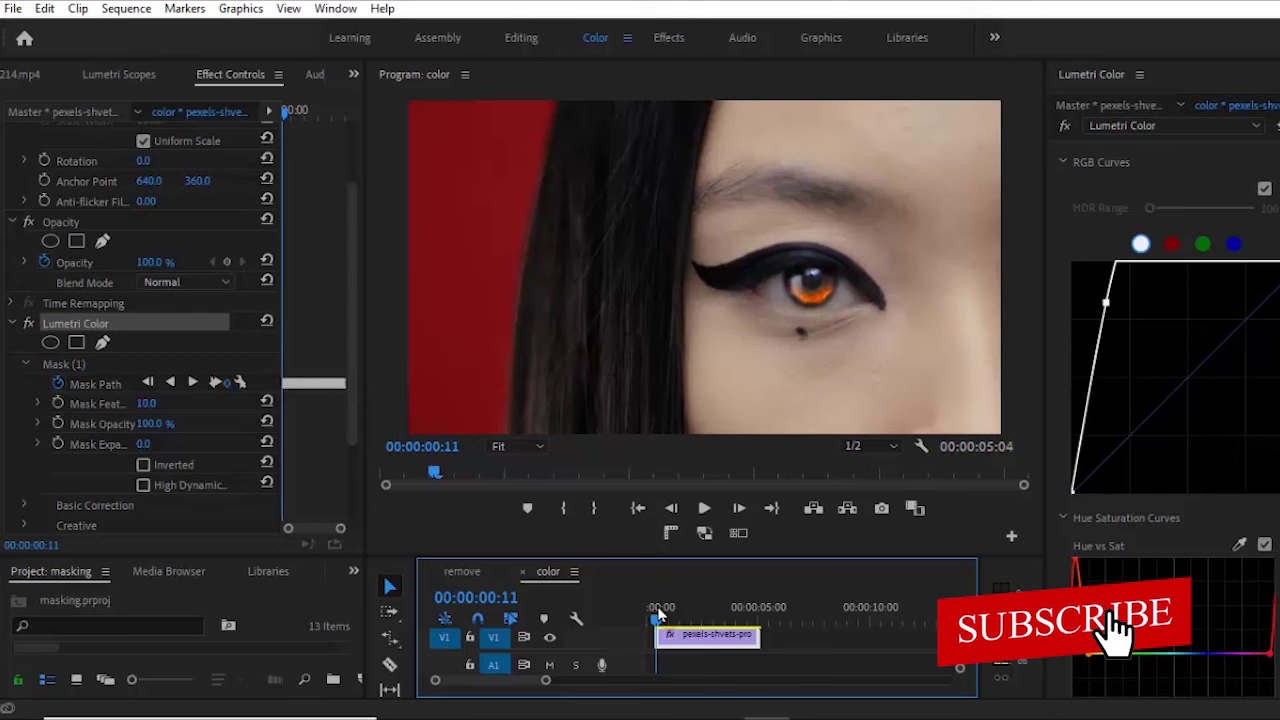
pyautogui.click(704, 512)
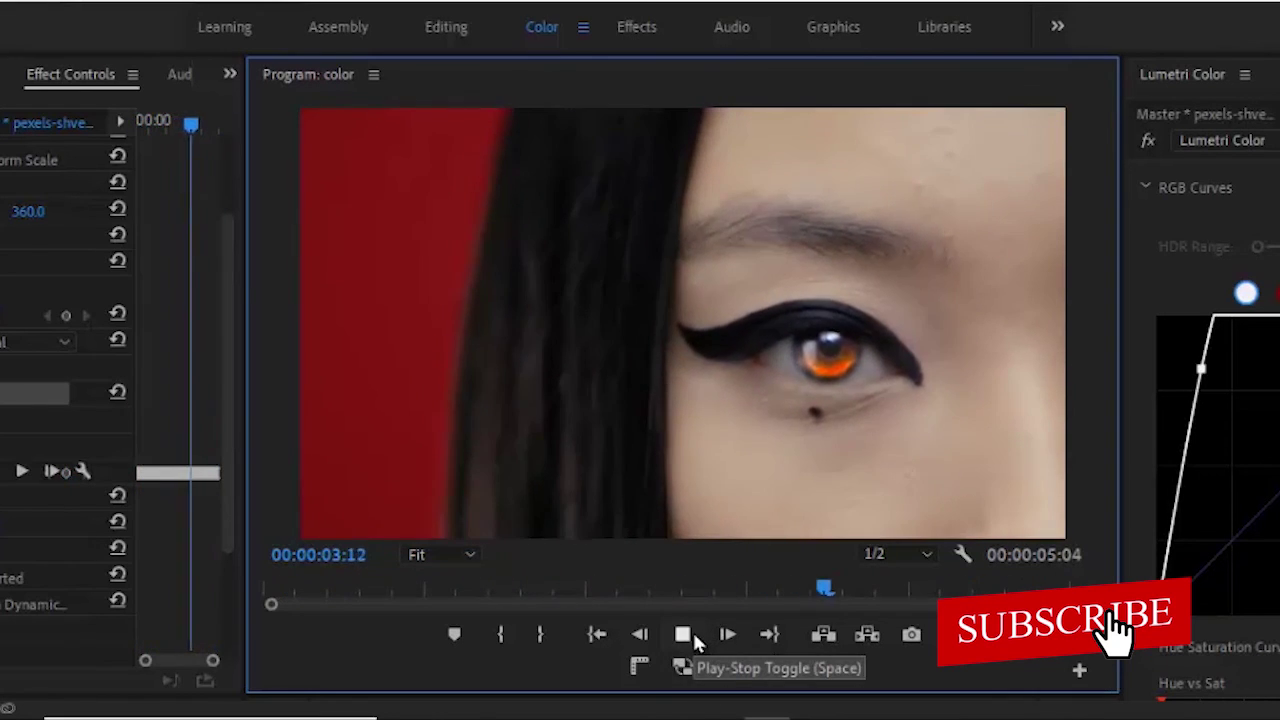
pyautogui.click(690, 636)
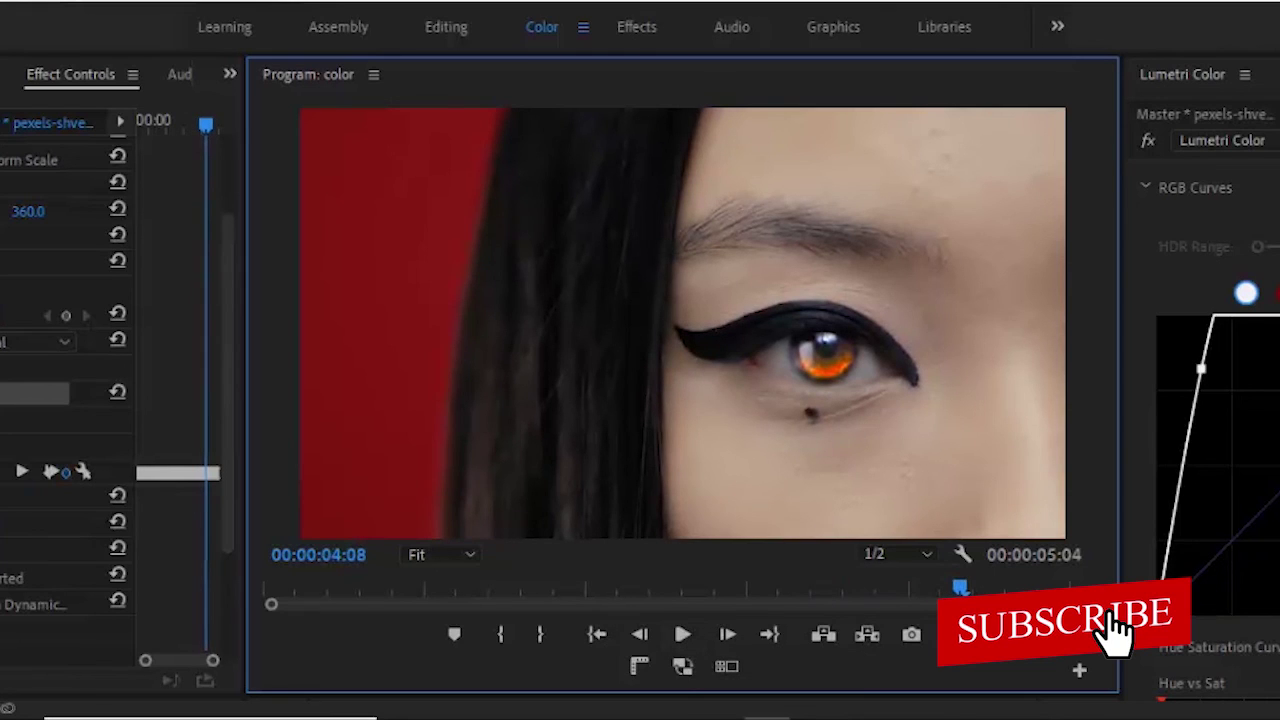
pyautogui.click(4, 471)
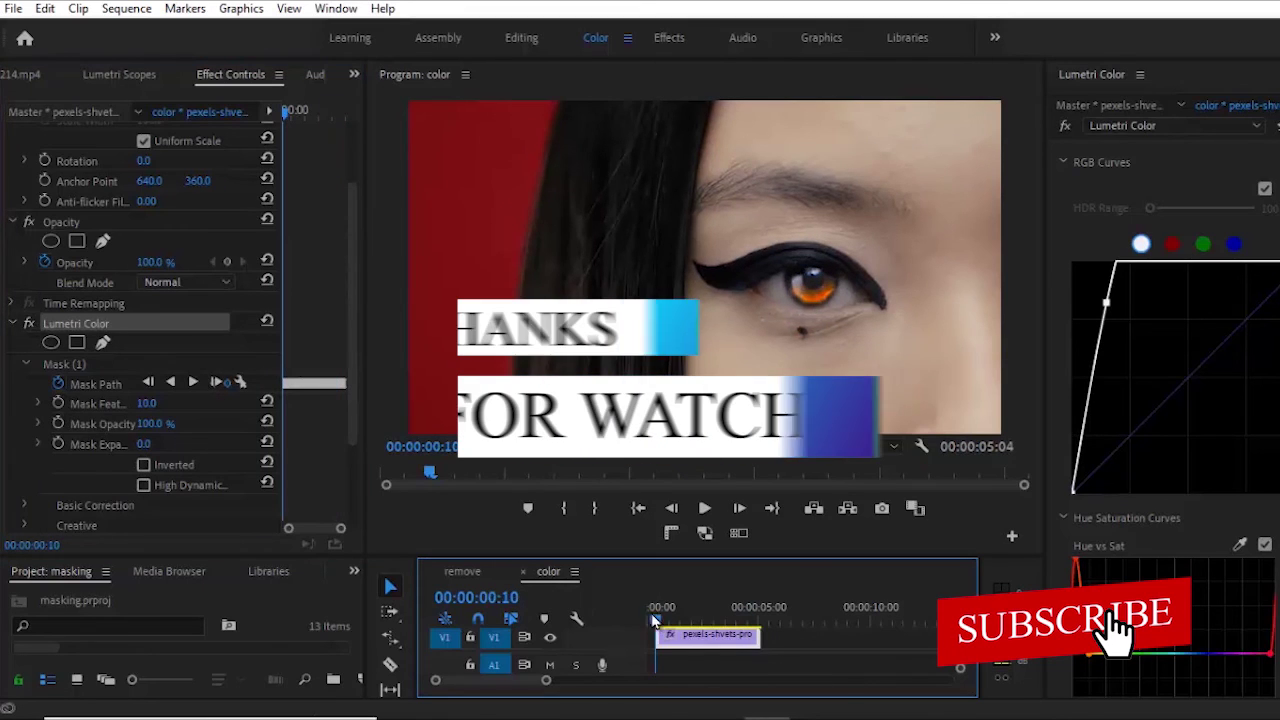
pyautogui.click(702, 508)
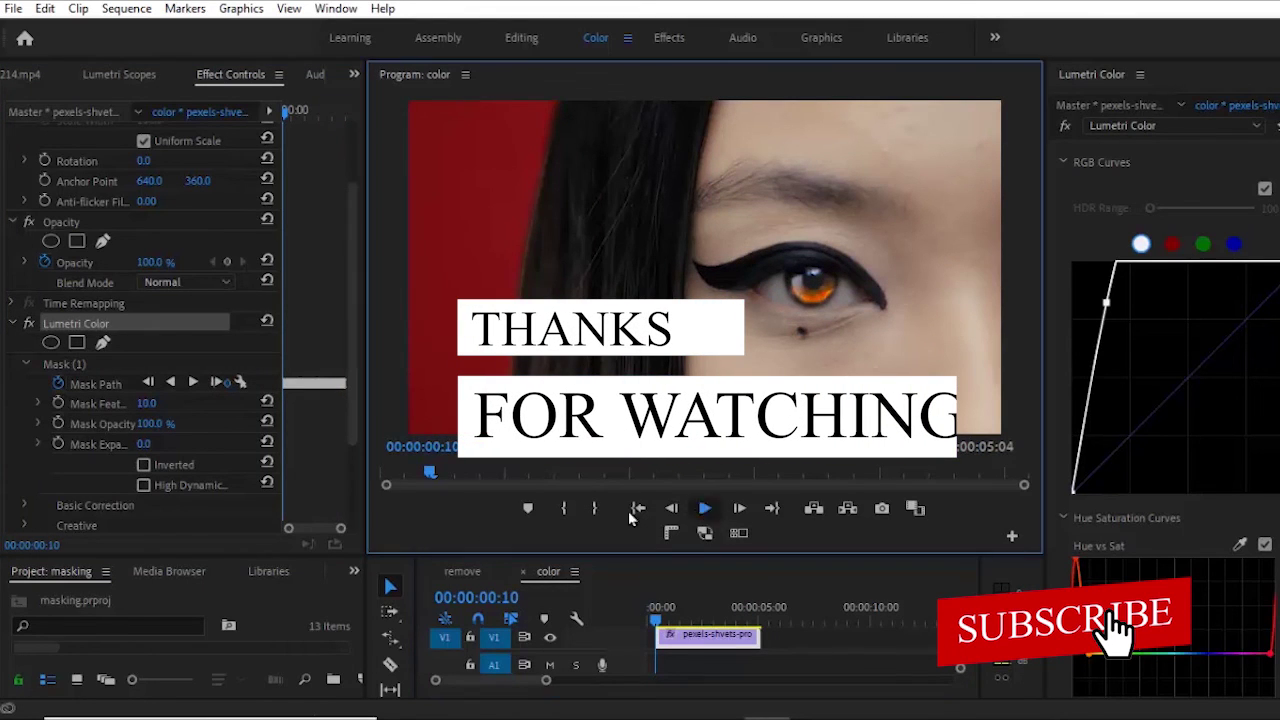
pyautogui.click(120, 360)
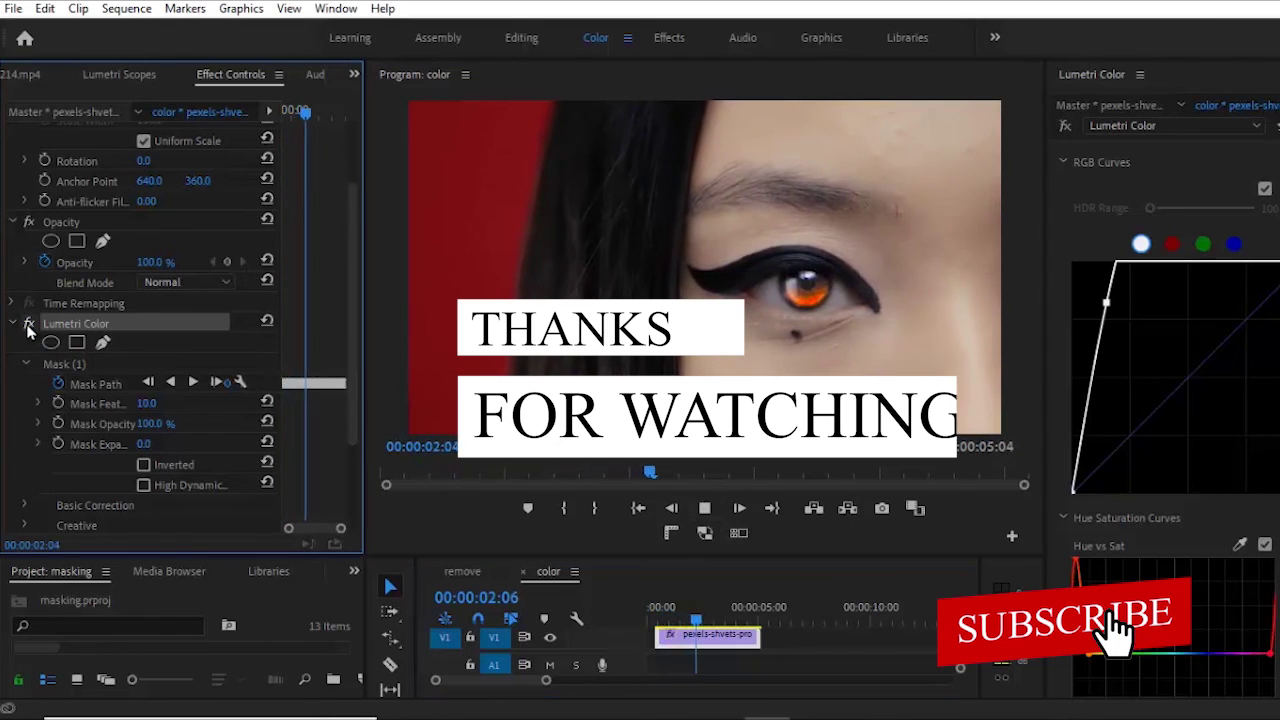